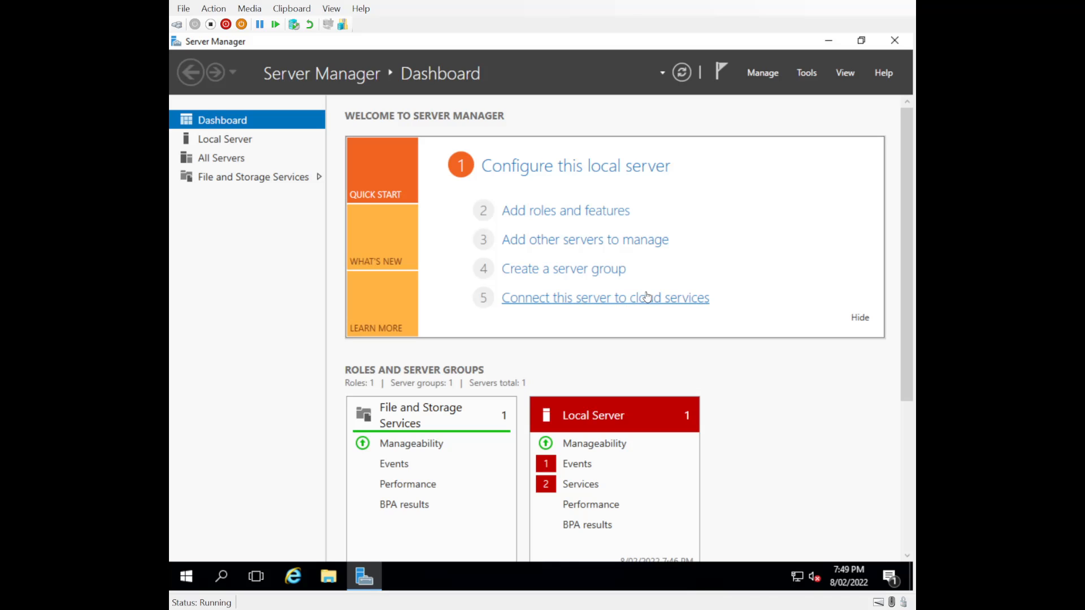
Close Server Manager and launch it again.
{"action": "left_click", "coordinate": [895, 41]}
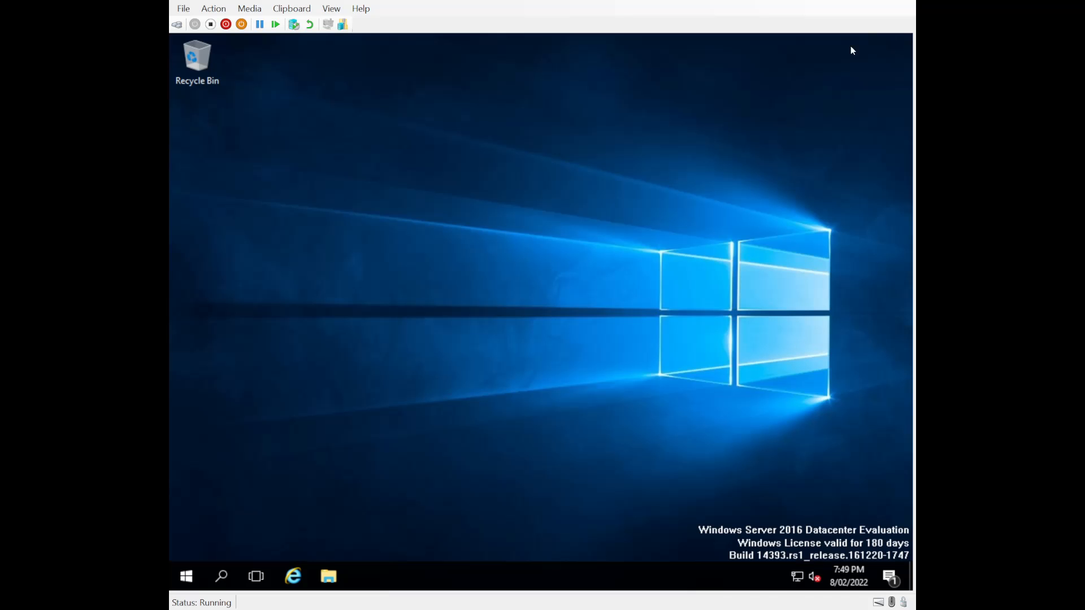
{"action": "left_click", "coordinate": [185, 579]}
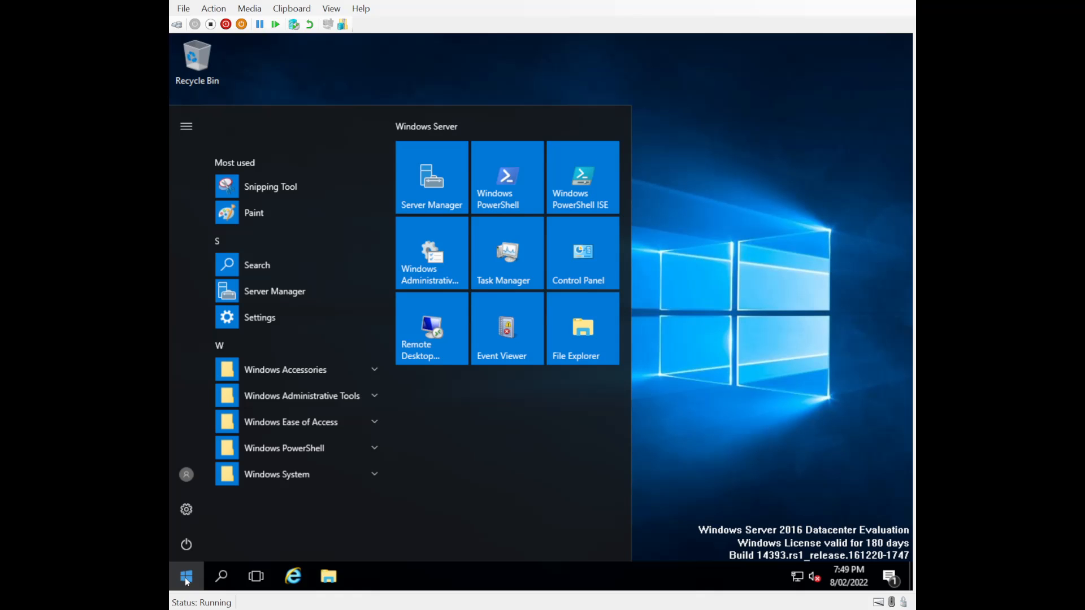
{"action": "left_click", "coordinate": [441, 187]}
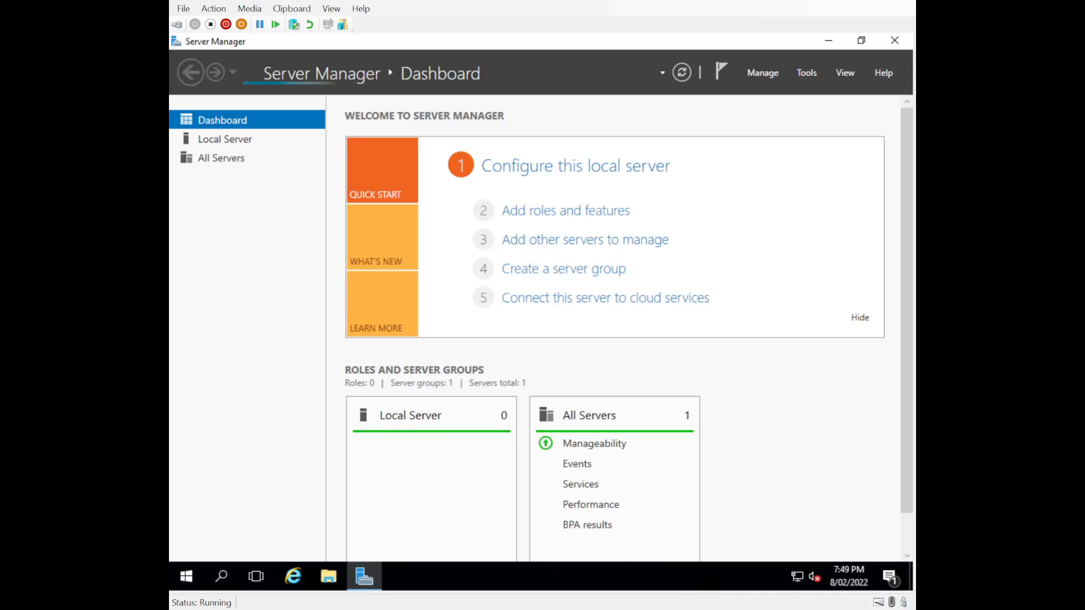
Check the server's IP address on the destination server page of the Add Roles and Features wizard, then cancel it and close Server Manager.
{"action": "left_click", "coordinate": [808, 73]}
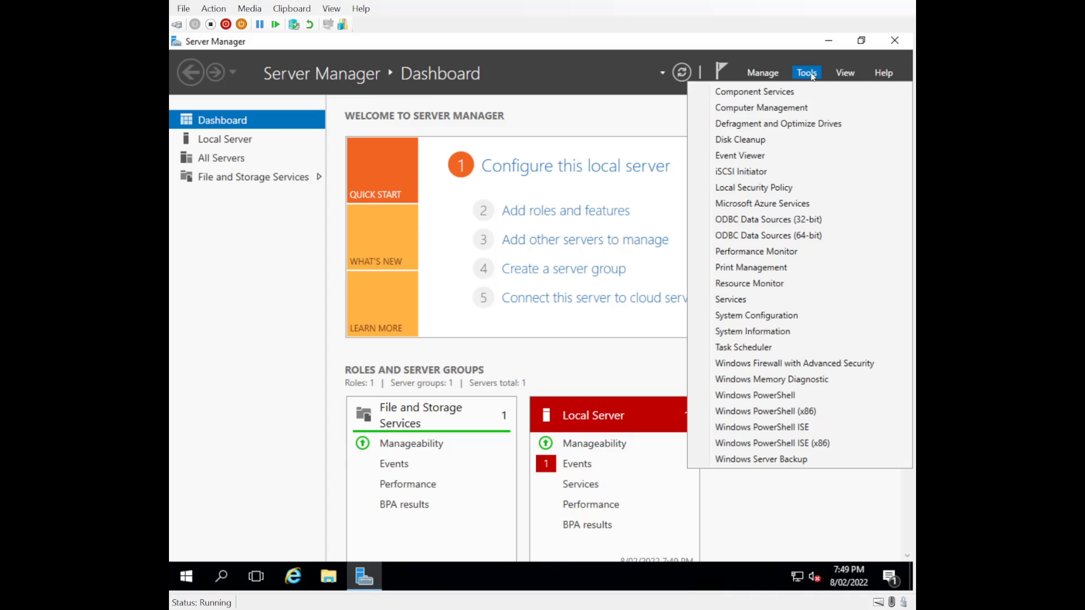
{"action": "left_click", "coordinate": [762, 73]}
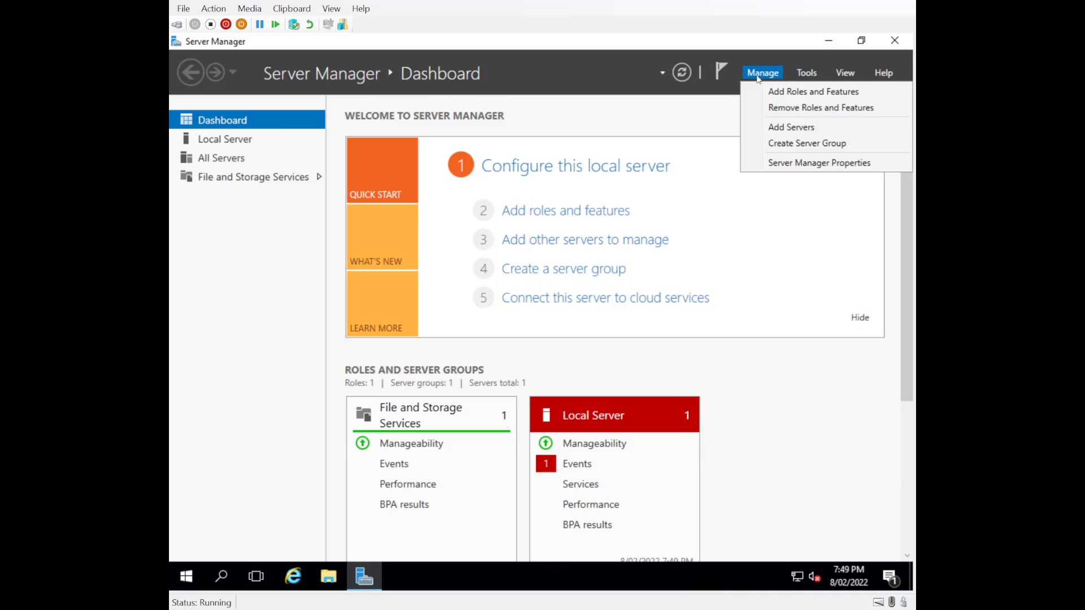
{"action": "left_click", "coordinate": [797, 93]}
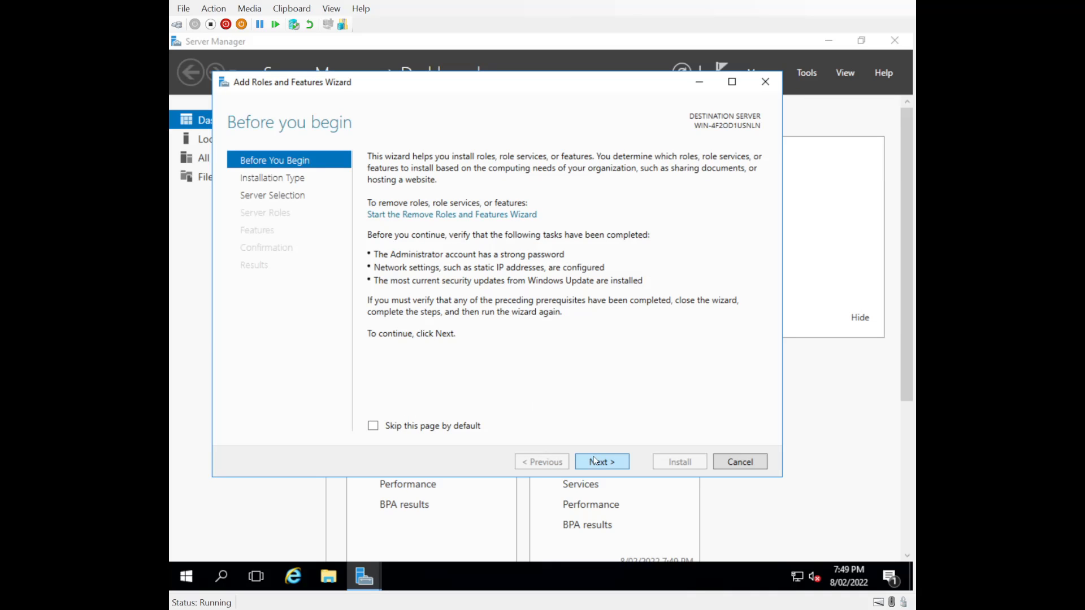
{"action": "left_click", "coordinate": [608, 464]}
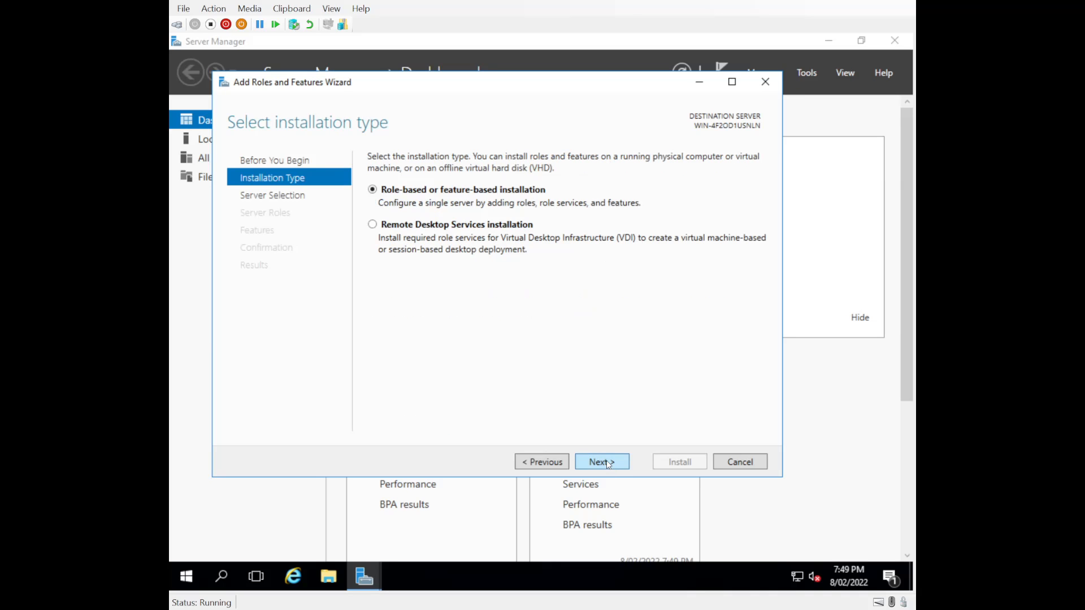
{"action": "left_click", "coordinate": [608, 463]}
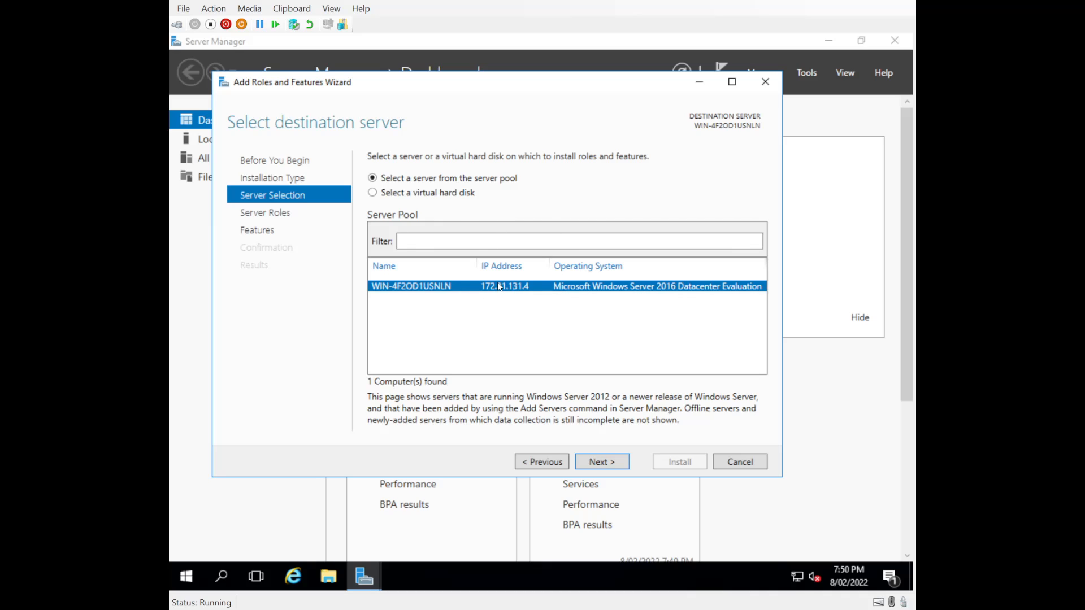
{"action": "left_click", "coordinate": [734, 469]}
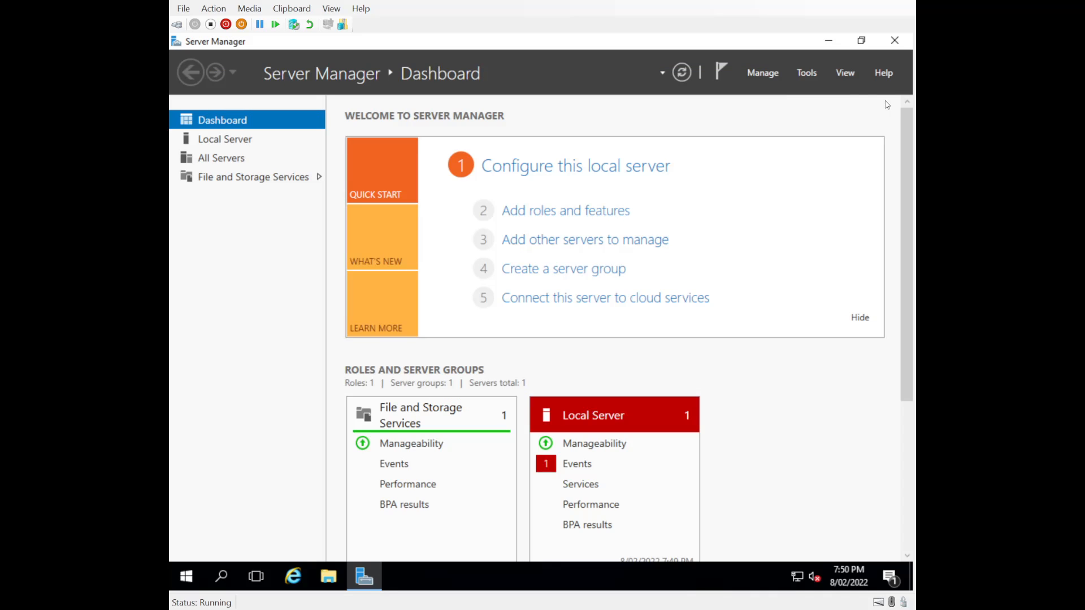
{"action": "left_click", "coordinate": [891, 45]}
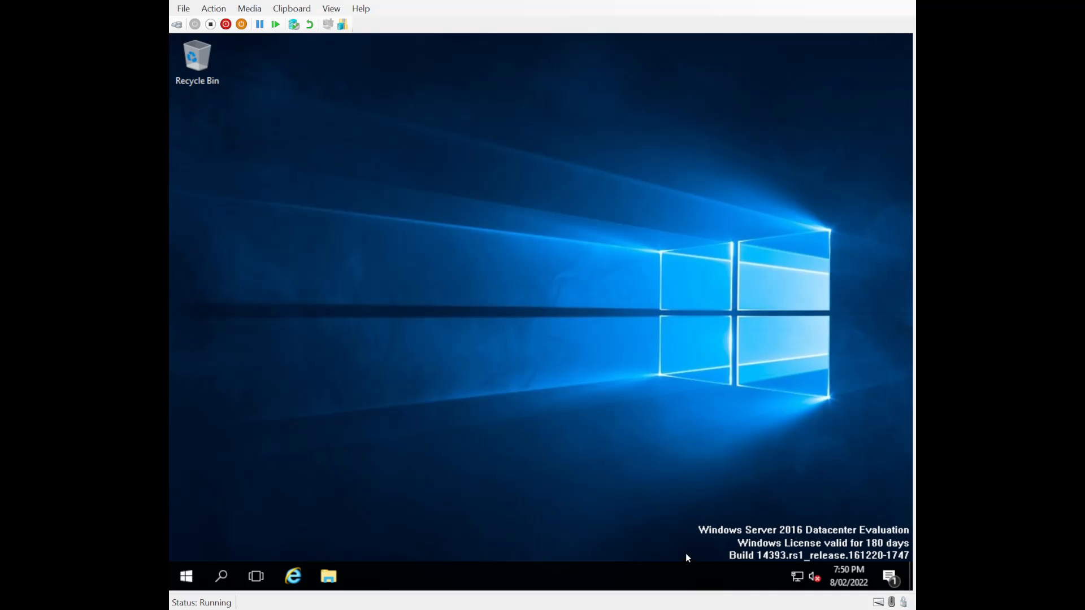
Open the Internet Protocol Version 4 (TCP/IPv4) properties of the Ethernet adapter.
{"action": "right_click", "coordinate": [805, 582]}
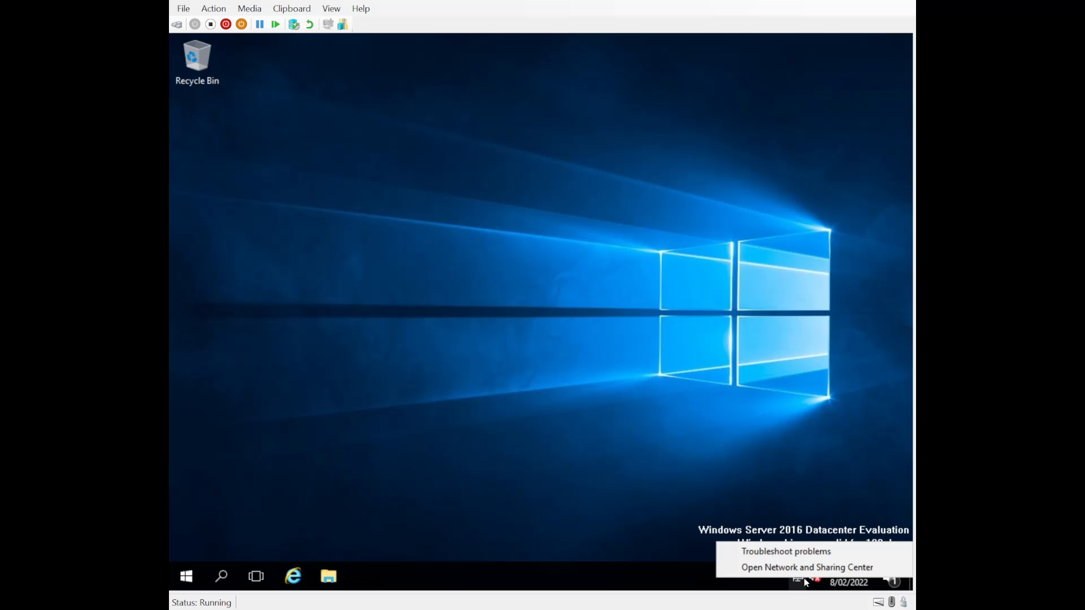
{"action": "left_click", "coordinate": [768, 571]}
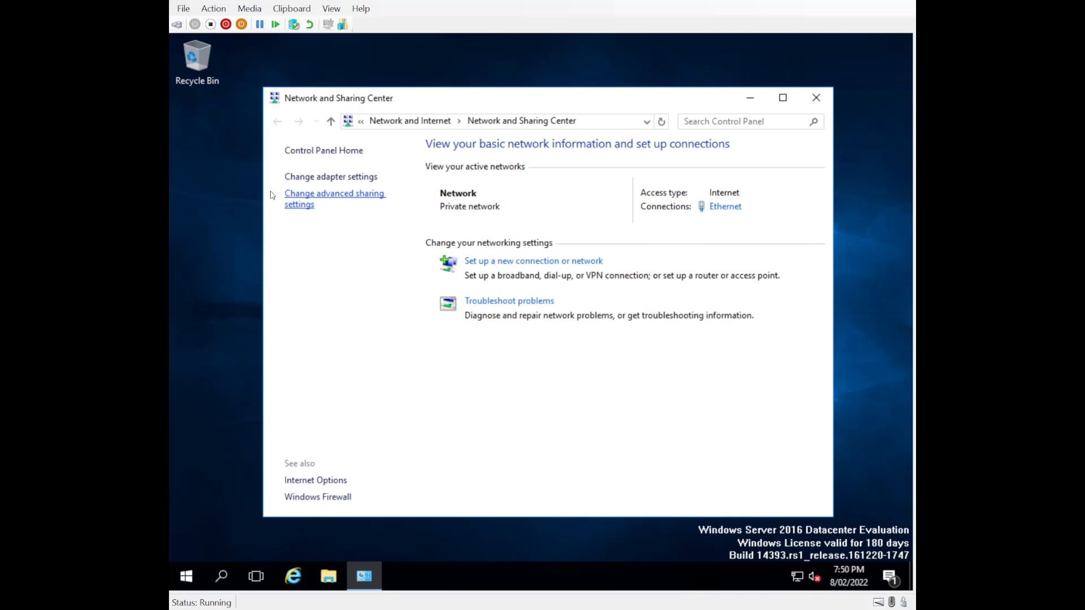
{"action": "left_click", "coordinate": [307, 177]}
{"action": "left_click", "coordinate": [346, 212]}
{"action": "right_click", "coordinate": [346, 211]}
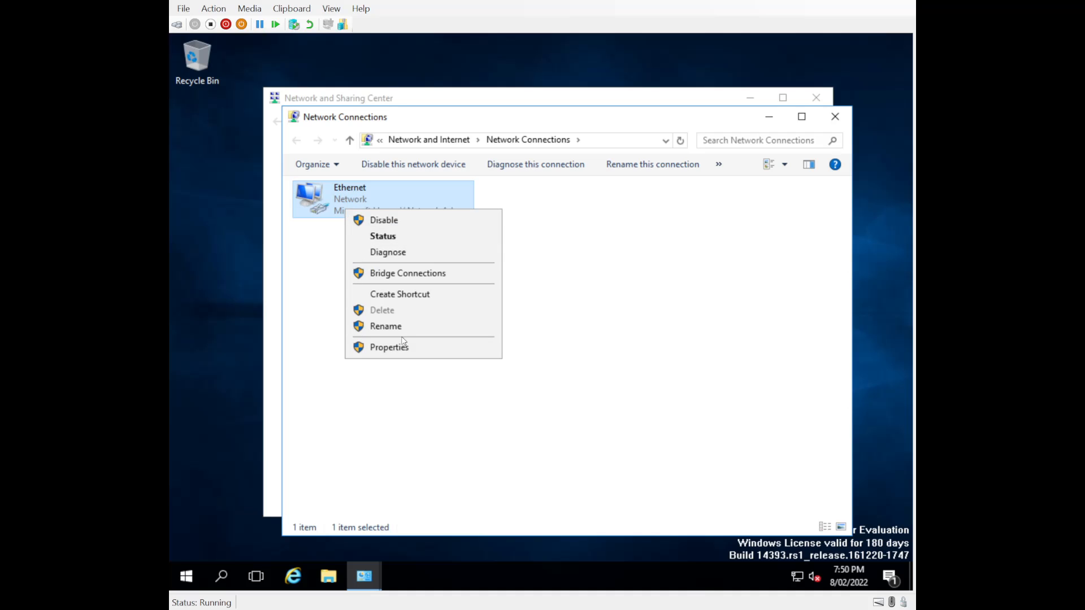
{"action": "left_click", "coordinate": [389, 350]}
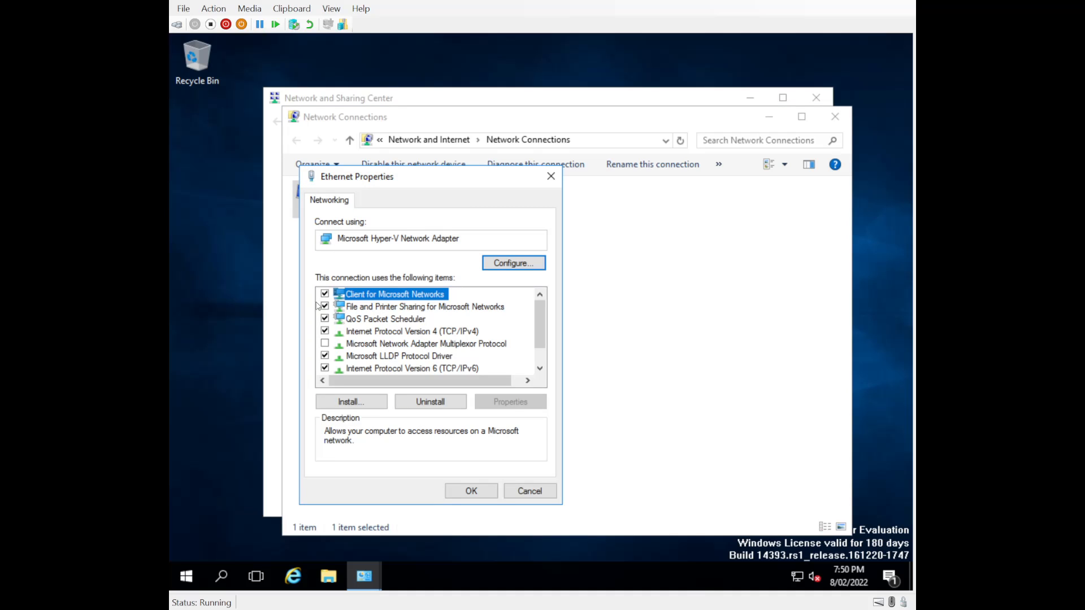
{"action": "left_click", "coordinate": [373, 332]}
{"action": "double_click", "coordinate": [372, 334]}
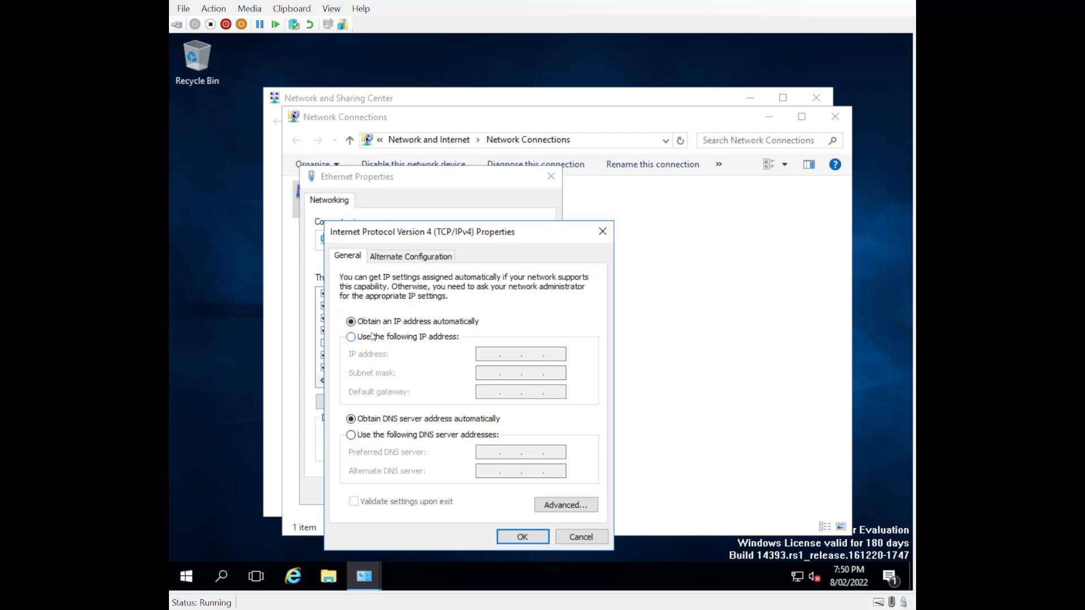
Assign the static IP address 10.0.0.5 with subnet mask 255.255.255.0 and default gateway 10.0.0.1.
{"action": "left_click", "coordinate": [351, 336]}
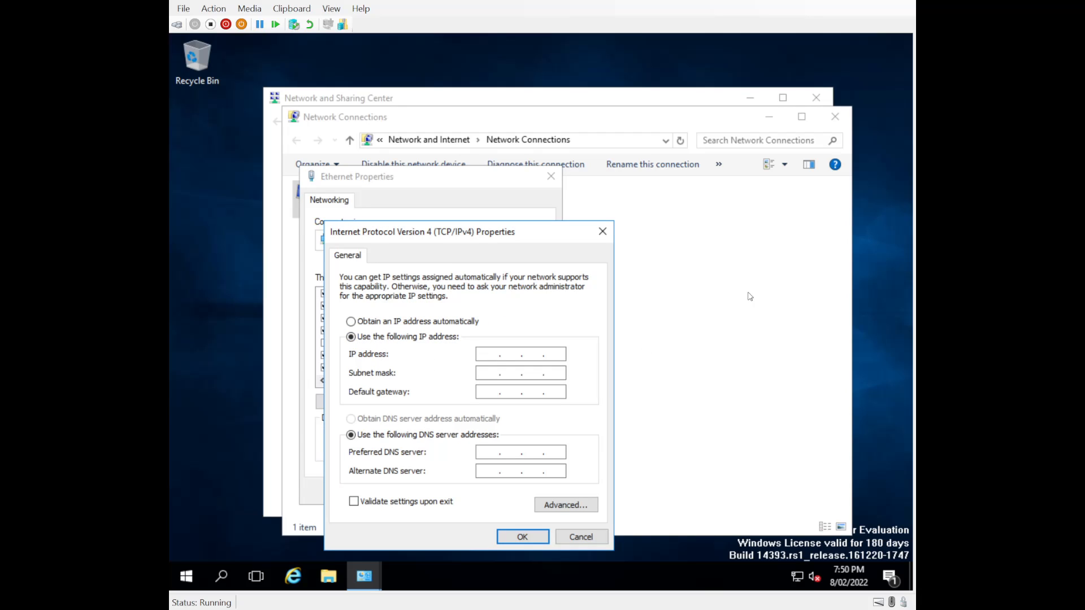
{"action": "type", "text": "10 . 0 . 0 . 5"}
{"action": "key", "text": "Tab"}
{"action": "type", "text": "255 . 255 . 255"}
{"action": "key", "text": "Tab"}
{"action": "type", "text": "10 . 0 . 0 . "}
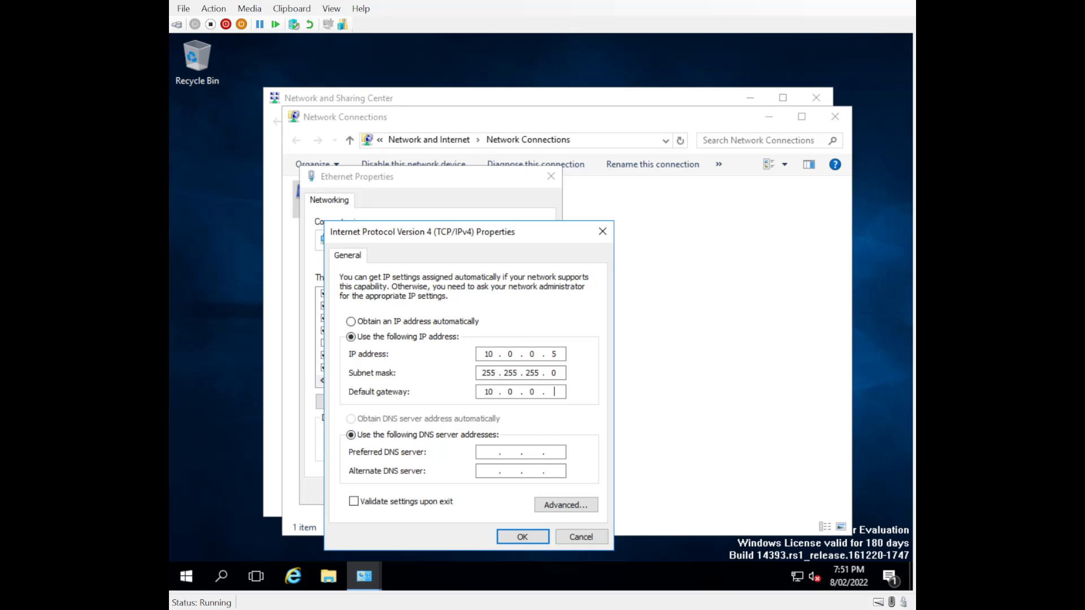
{"action": "type", "text": "1"}
Set the preferred DNS server to 127.0.0.1 and apply the Ethernet adapter's settings.
{"action": "key", "text": "Tab"}
{"action": "key", "text": "Tab"}
{"action": "type", "text": "127.0.0.1"}
{"action": "left_click", "coordinate": [521, 537]}
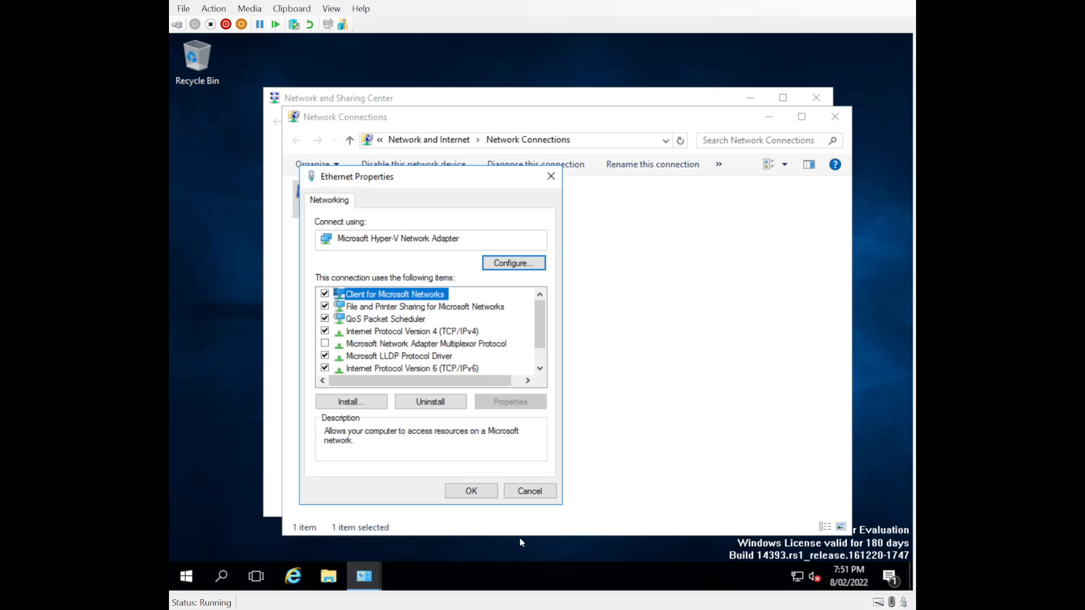
{"action": "left_click", "coordinate": [471, 491]}
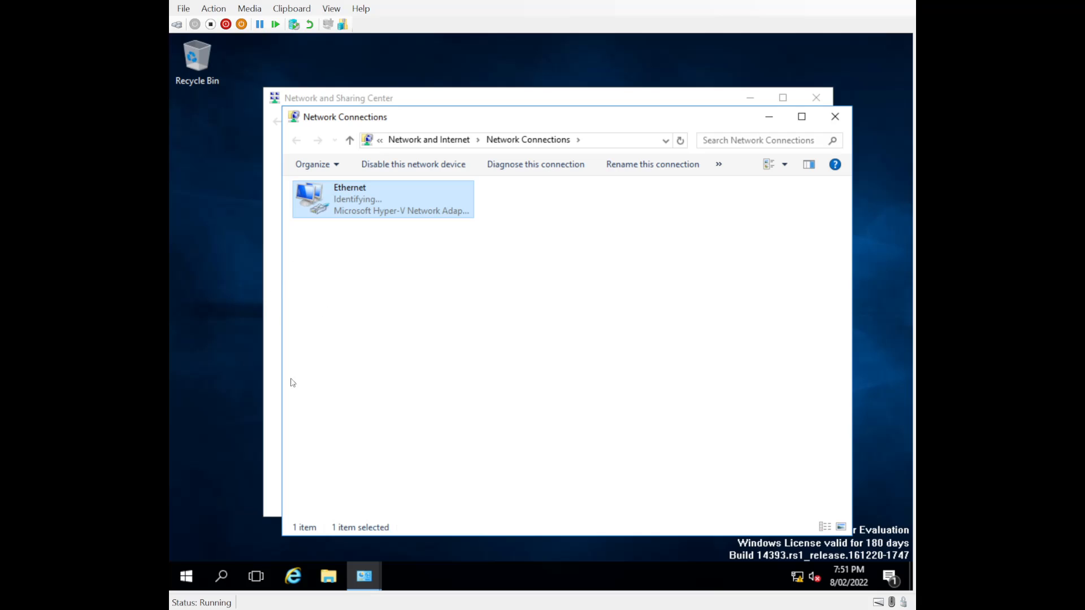
Open Command Prompt and run ipconfig /all to list the network configuration.
{"action": "left_click", "coordinate": [232, 578]}
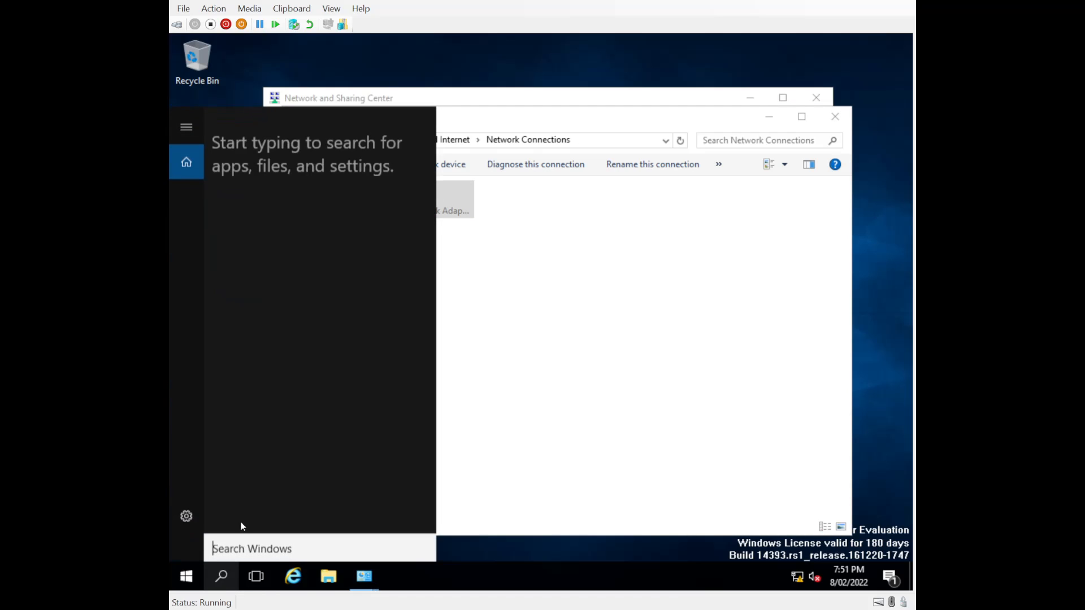
{"action": "type", "text": "cmd"}
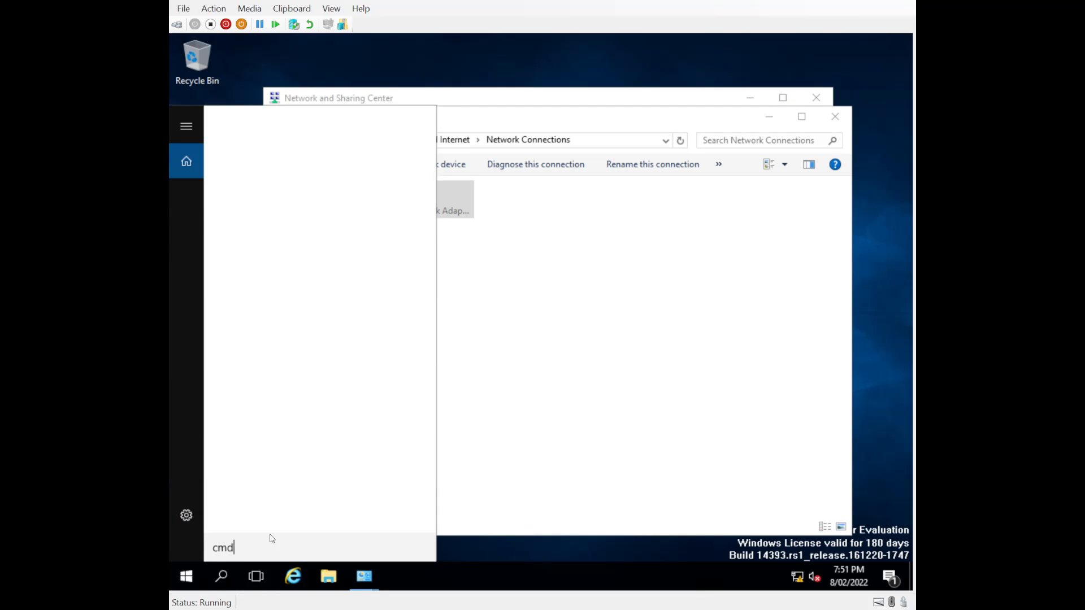
{"action": "key", "text": "Return"}
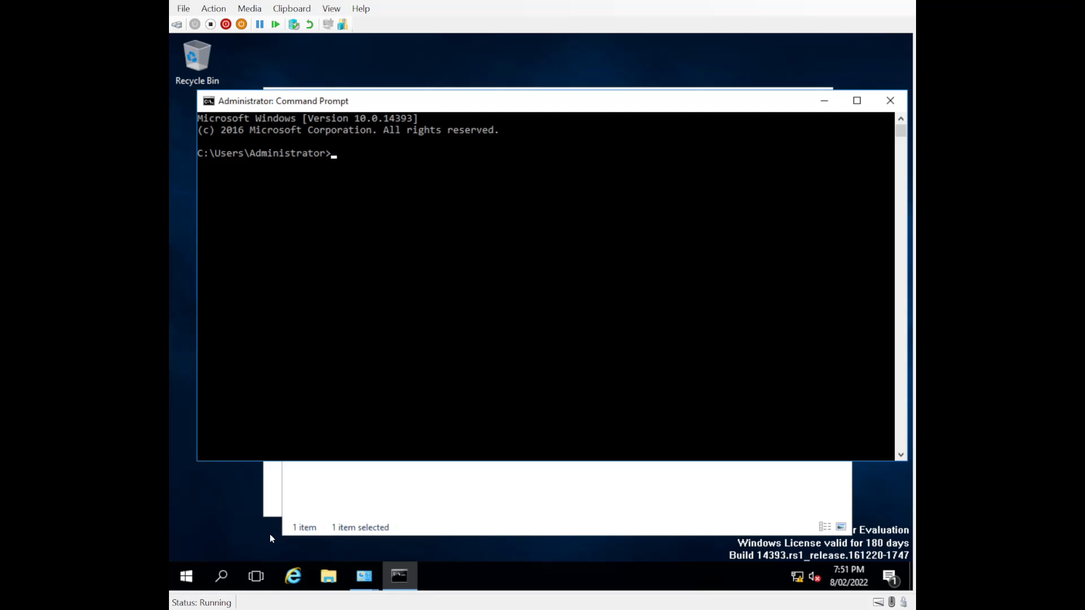
{"action": "left_click", "coordinate": [348, 165]}
{"action": "type", "text": "ipconfig /all"}
{"action": "key", "text": "Return"}
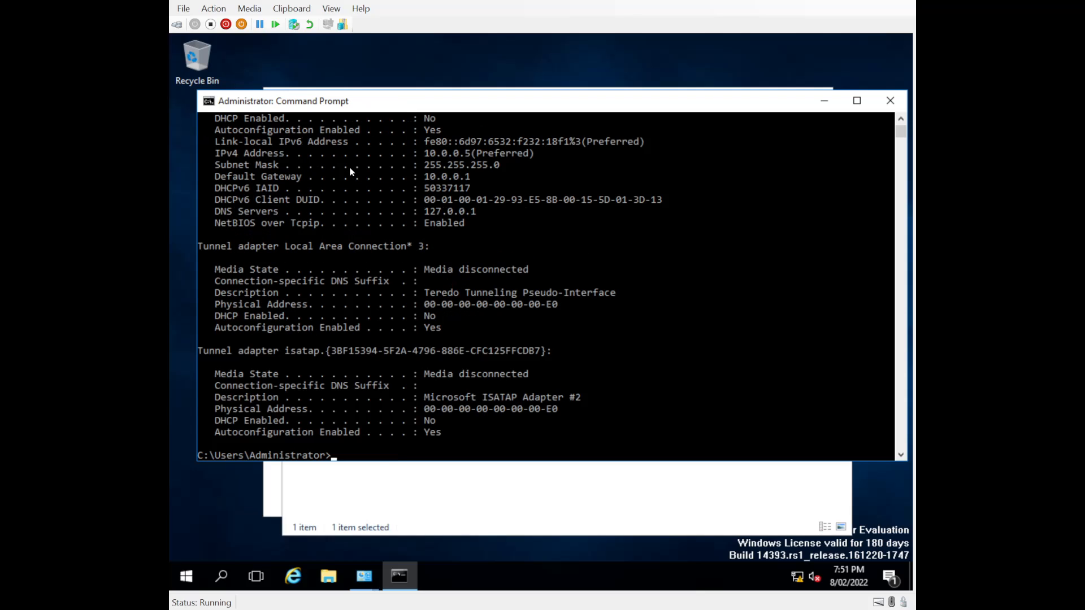
Examine the host name, IPv4 address and DNS server entries in the ipconfig output.
{"action": "scroll", "coordinate": [435, 258], "scroll_direction": "up", "scroll_amount": 6}
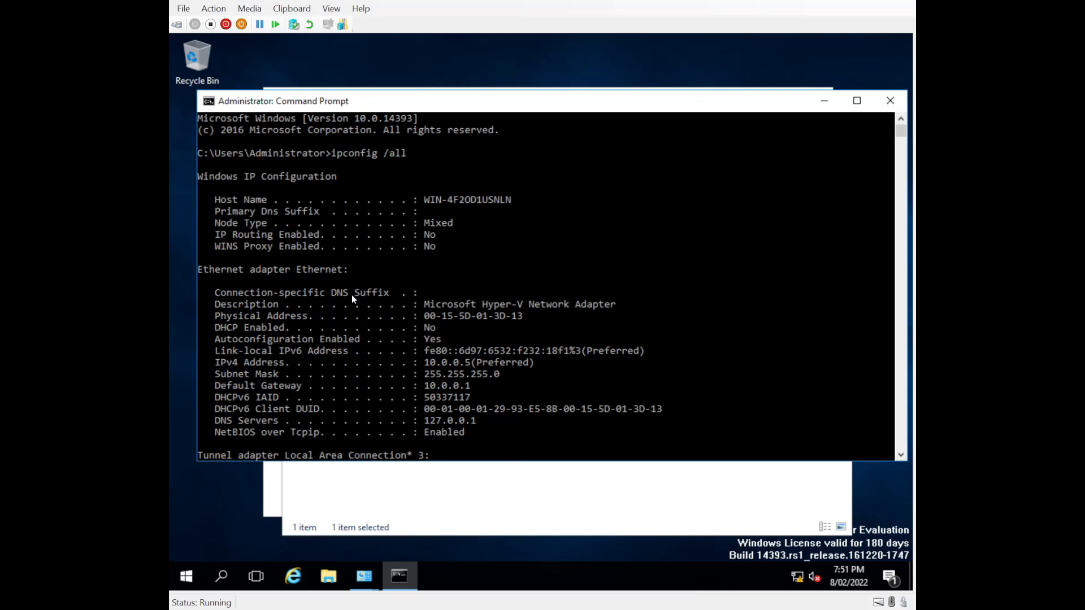
{"action": "left_click_drag", "start_coordinate": [534, 200], "coordinate": [395, 200]}
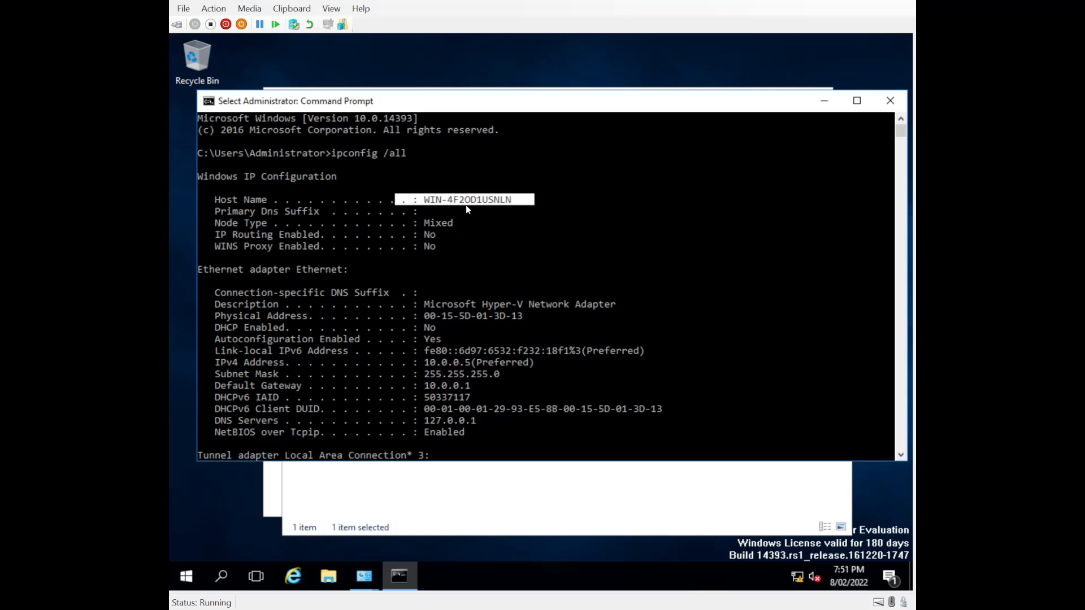
{"action": "right_click", "coordinate": [460, 234]}
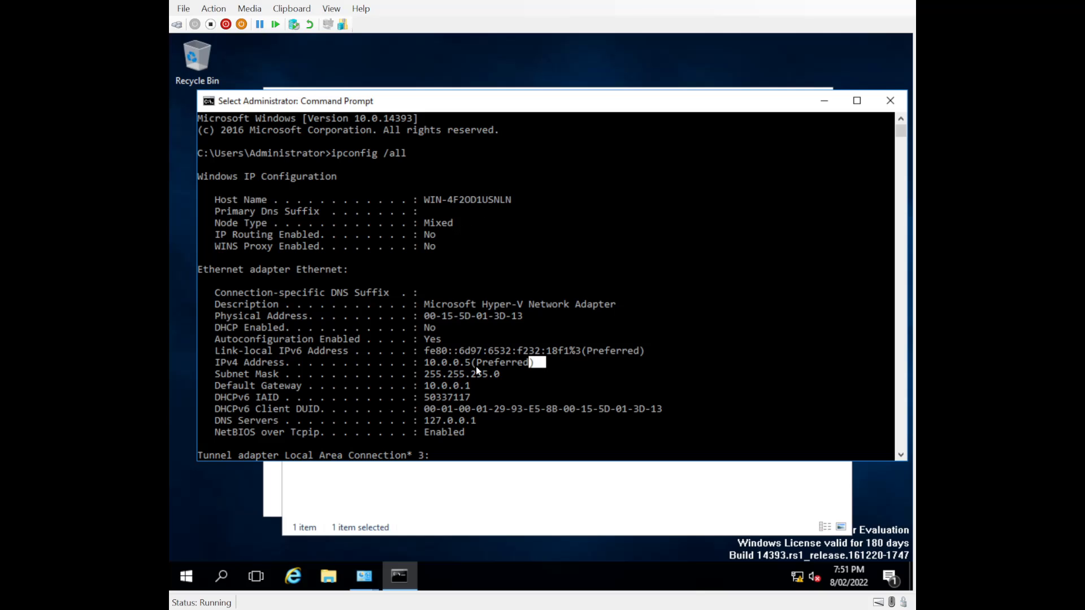
{"action": "left_click_drag", "start_coordinate": [541, 362], "coordinate": [241, 367]}
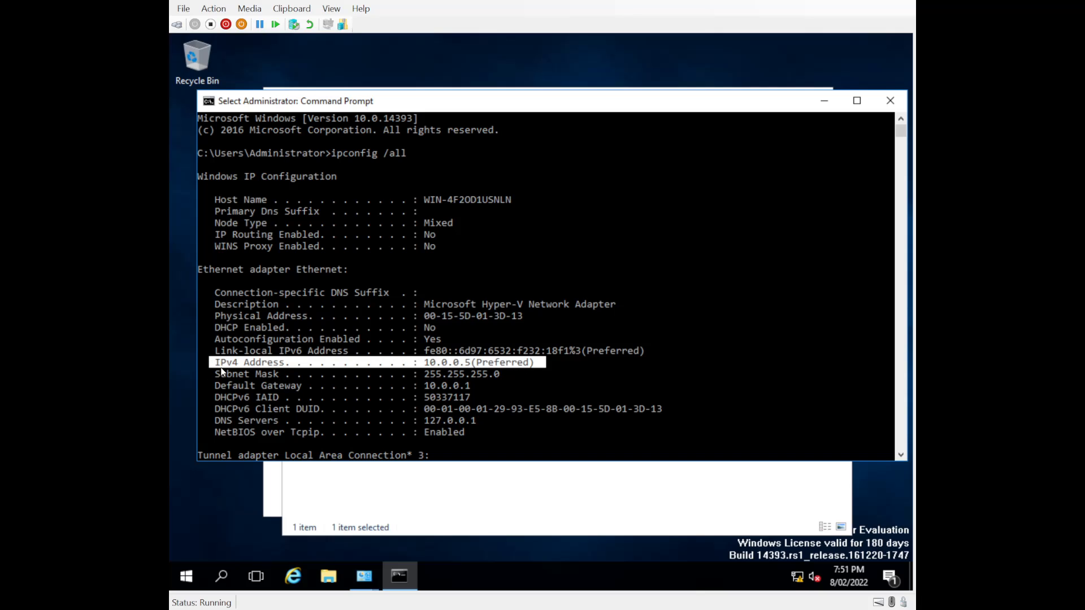
{"action": "left_click", "coordinate": [218, 422]}
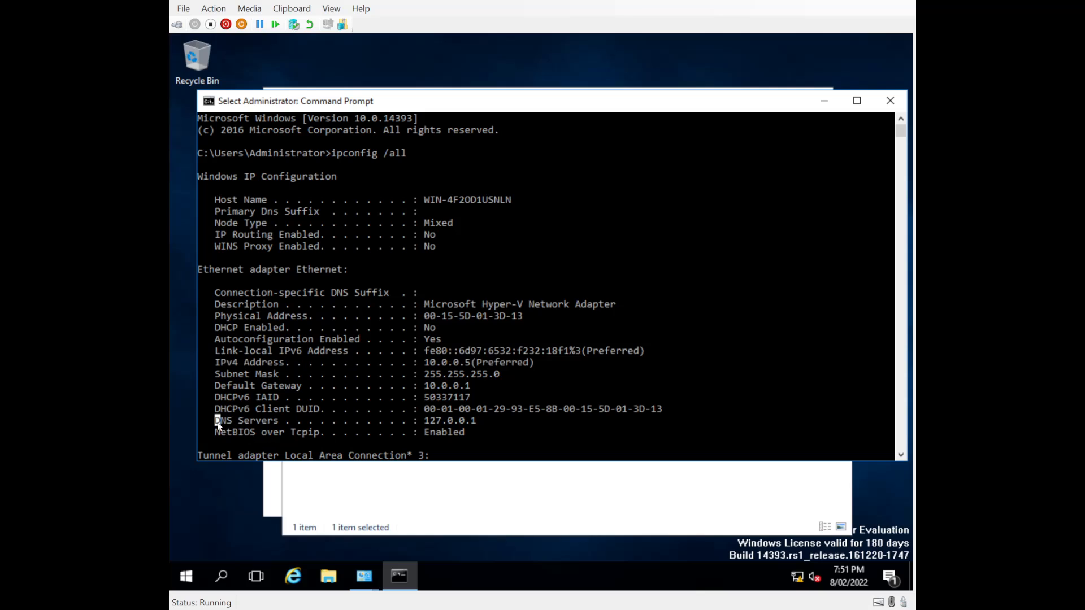
{"action": "left_click_drag", "start_coordinate": [225, 422], "coordinate": [484, 418]}
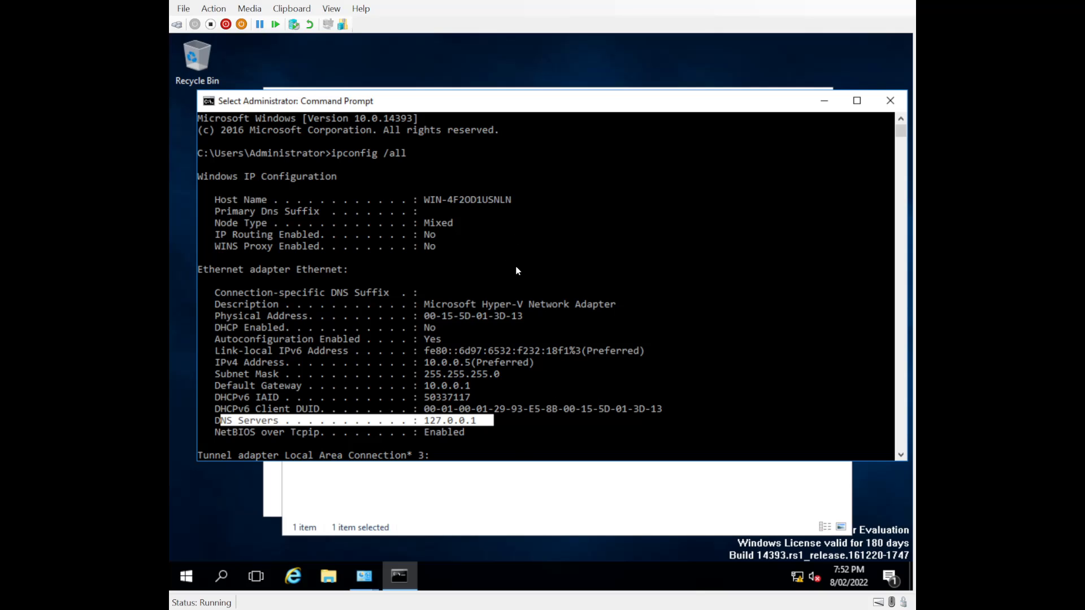
{"action": "left_click_drag", "start_coordinate": [215, 421], "coordinate": [408, 423]}
{"action": "left_click", "coordinate": [473, 405]}
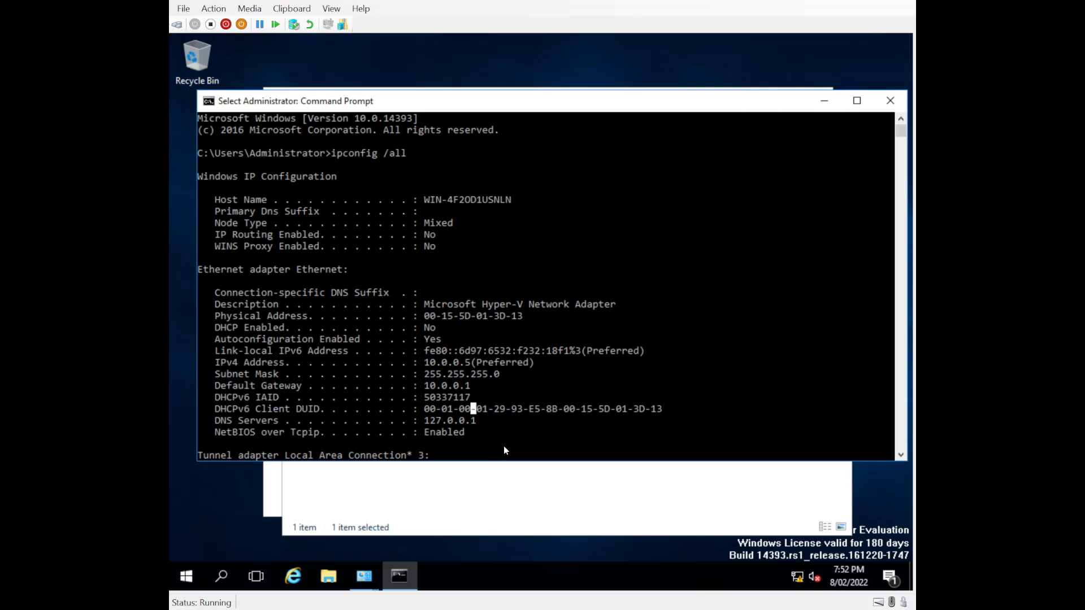
{"action": "left_click_drag", "start_coordinate": [491, 454], "coordinate": [497, 454]}
Close the Command Prompt and network windows, and open the System page with the basic computer information.
{"action": "left_click", "coordinate": [891, 101]}
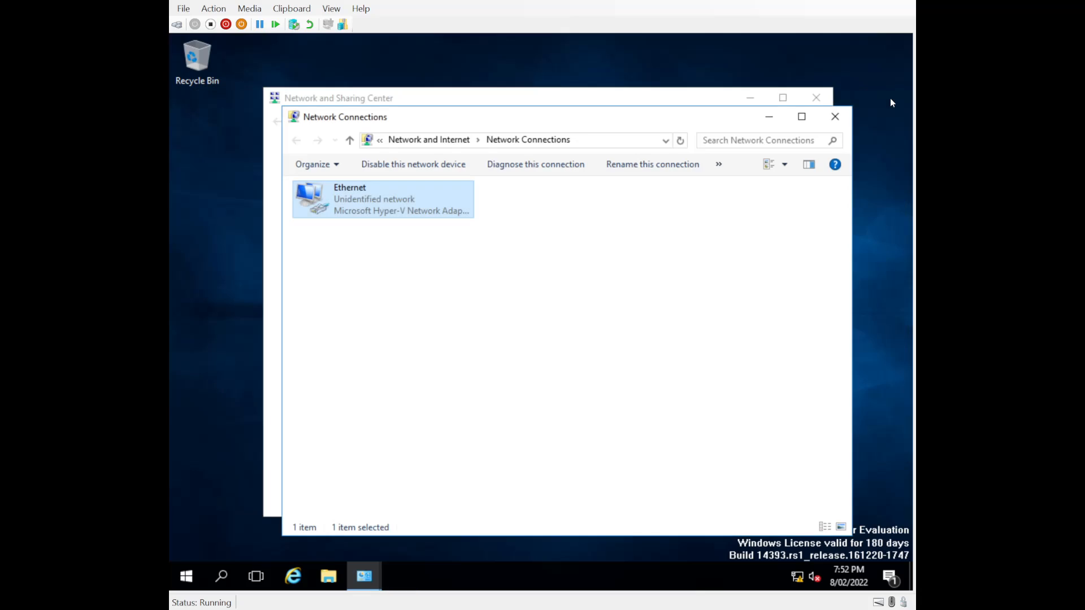
{"action": "left_click", "coordinate": [835, 117]}
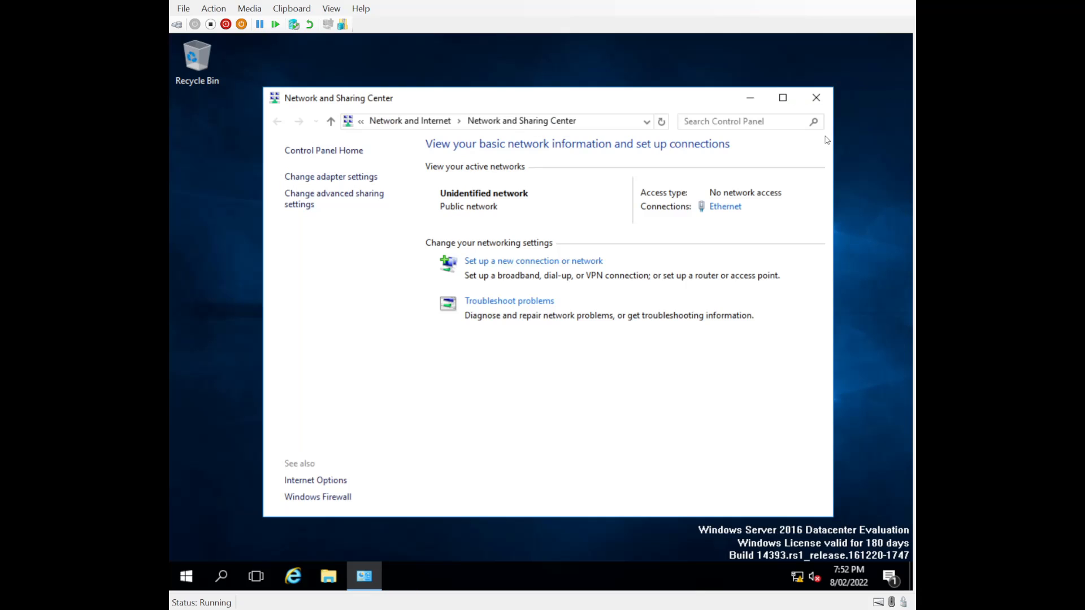
{"action": "left_click", "coordinate": [812, 101]}
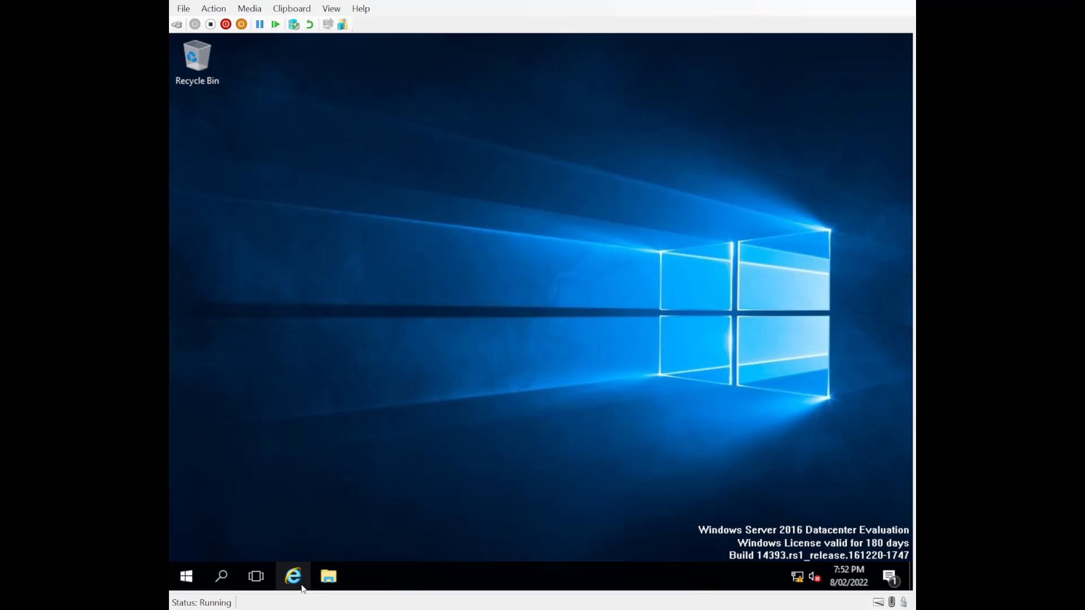
{"action": "right_click", "coordinate": [192, 577]}
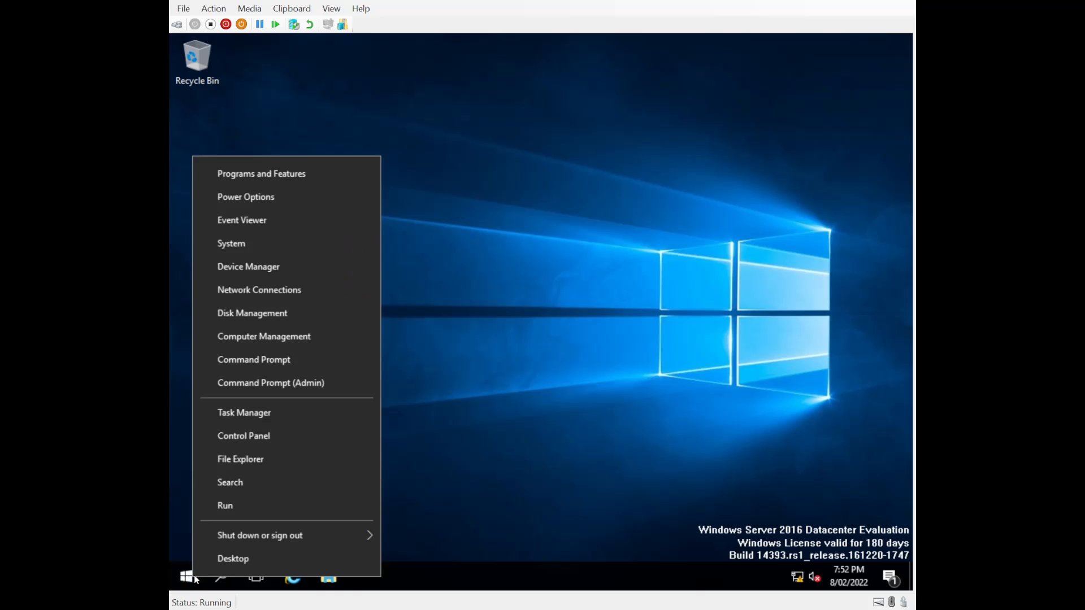
{"action": "left_click", "coordinate": [258, 245]}
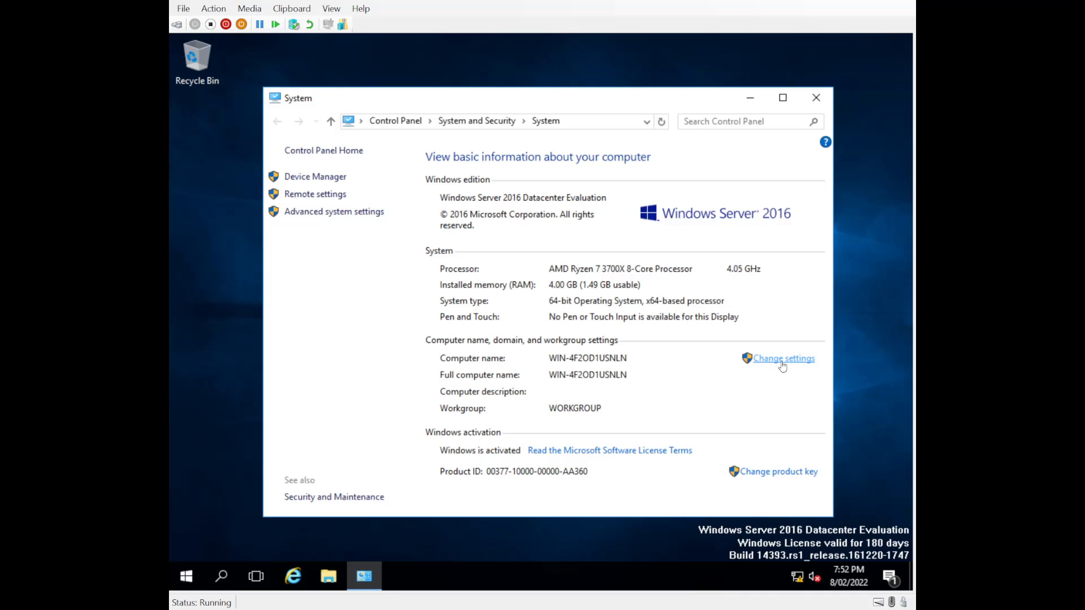
Rename the computer to HarryDC in the computer name settings and restart it to apply the change.
{"action": "left_click", "coordinate": [782, 363]}
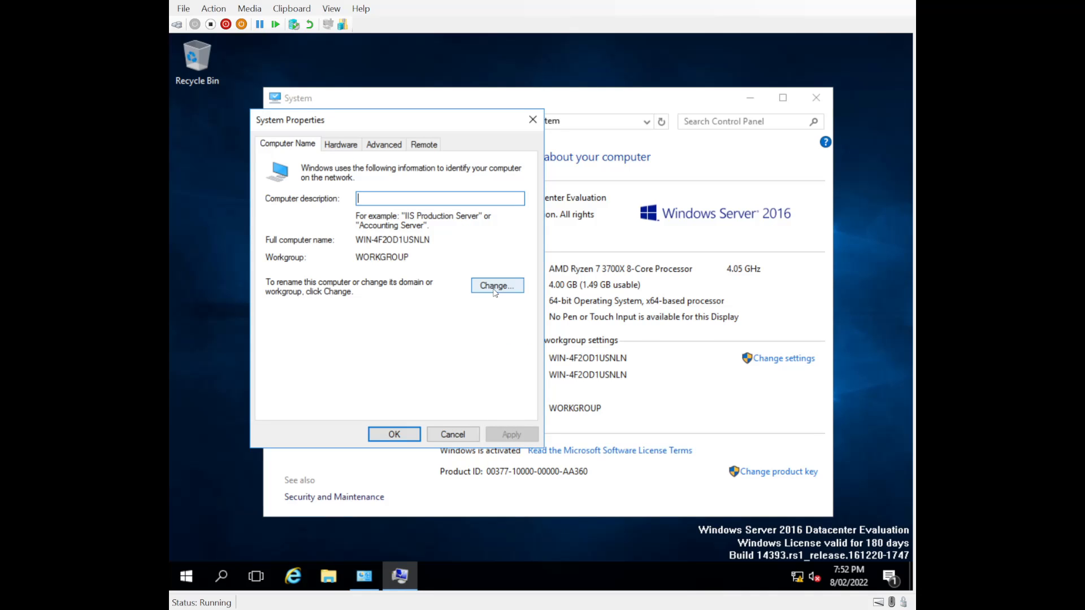
{"action": "left_click", "coordinate": [494, 286]}
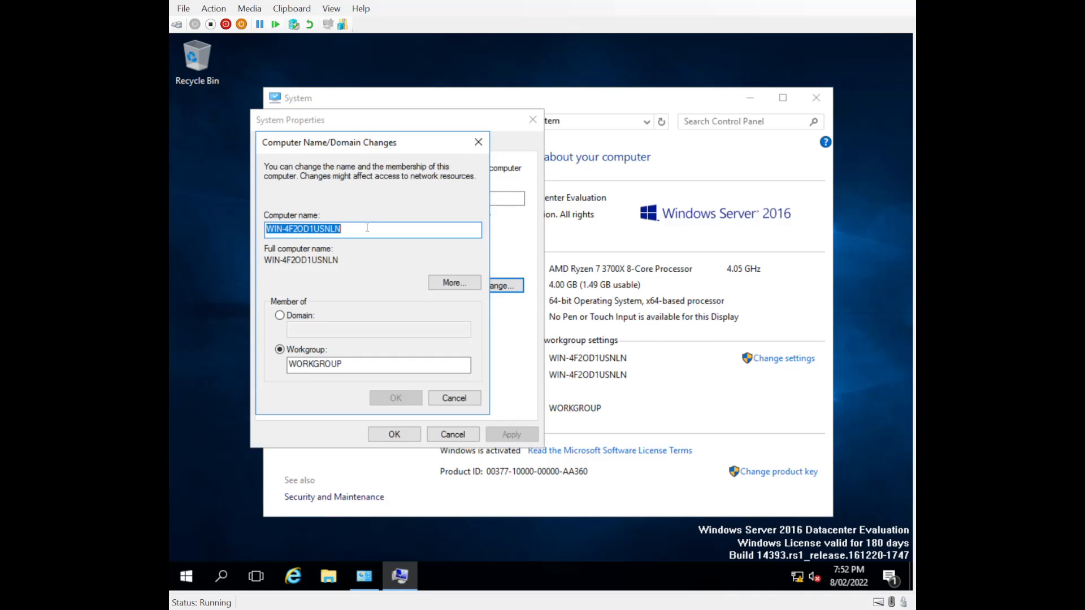
{"action": "type", "text": "HaryDC"}
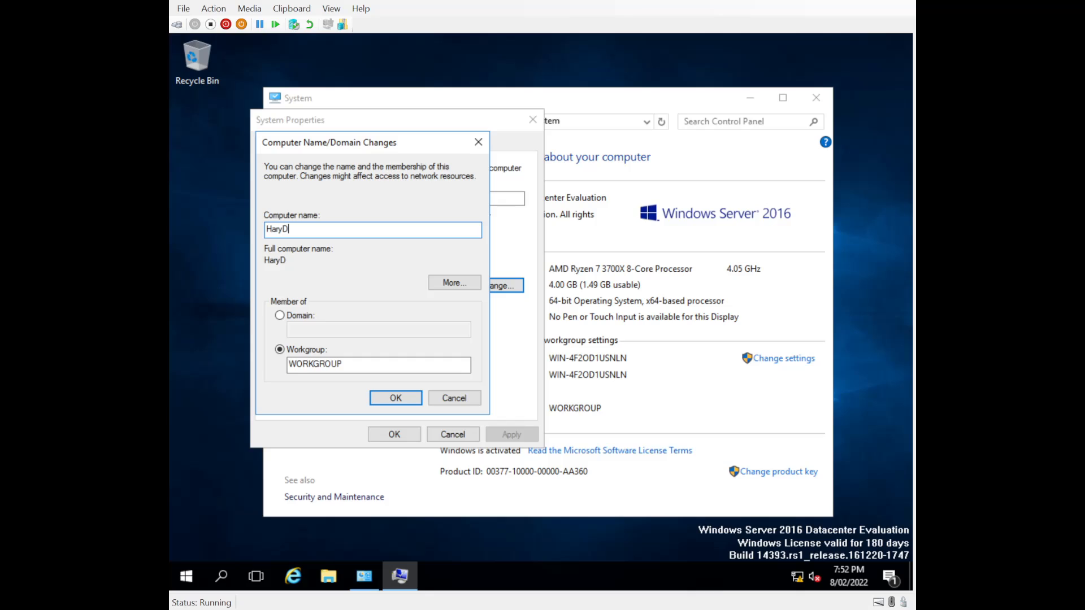
{"action": "key", "text": "BackSpace"}
{"action": "key", "text": "BackSpace"}
{"action": "key", "text": "BackSpace"}
{"action": "key", "text": "BackSpace"}
{"action": "type", "text": "rryDC"}
{"action": "left_click", "coordinate": [388, 403]}
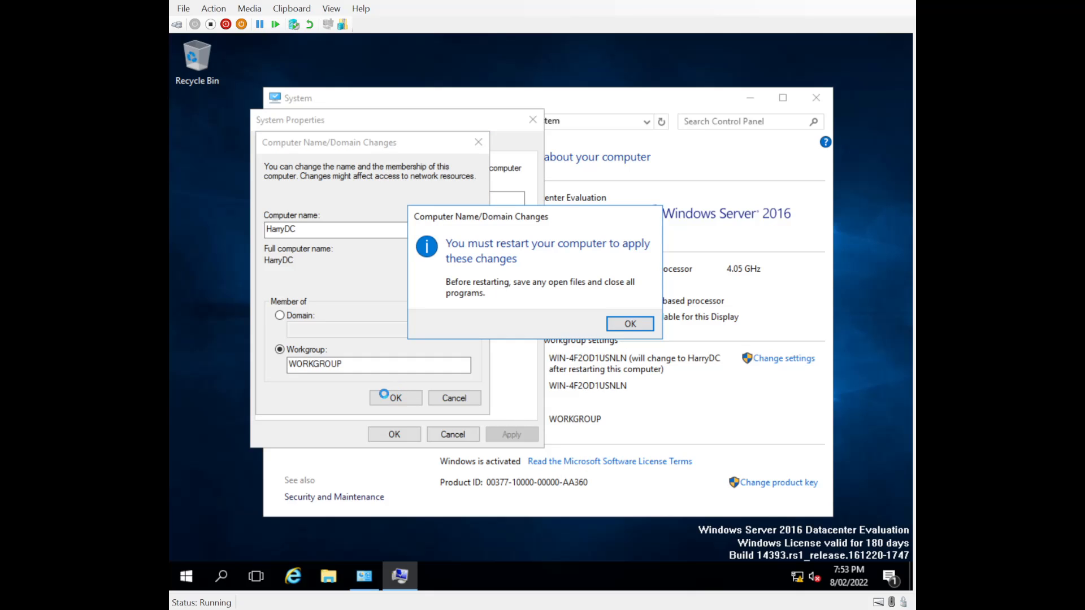
{"action": "left_click", "coordinate": [631, 324]}
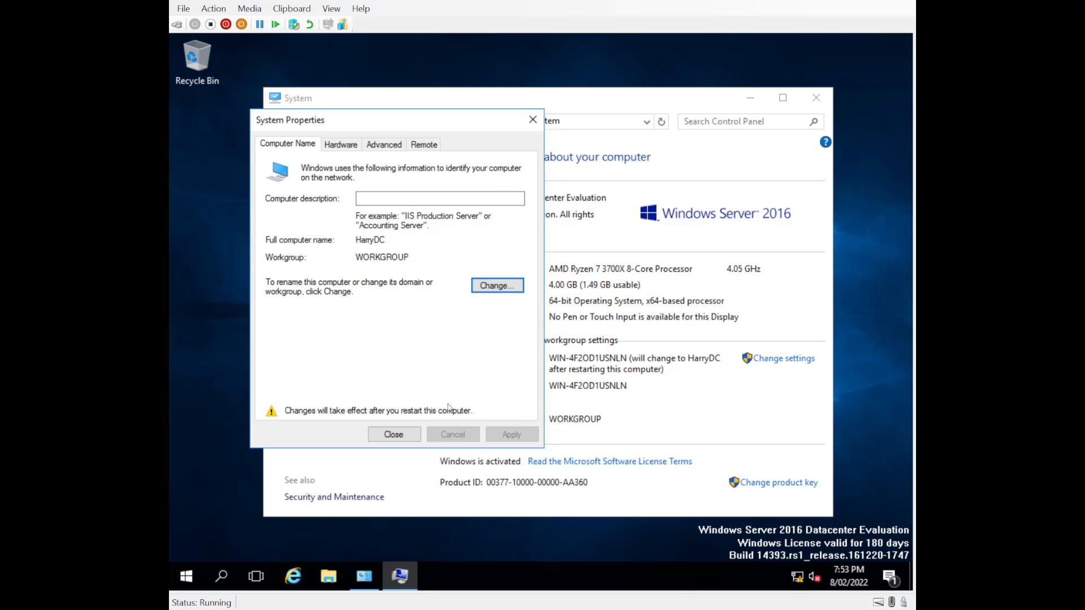
{"action": "left_click", "coordinate": [386, 435]}
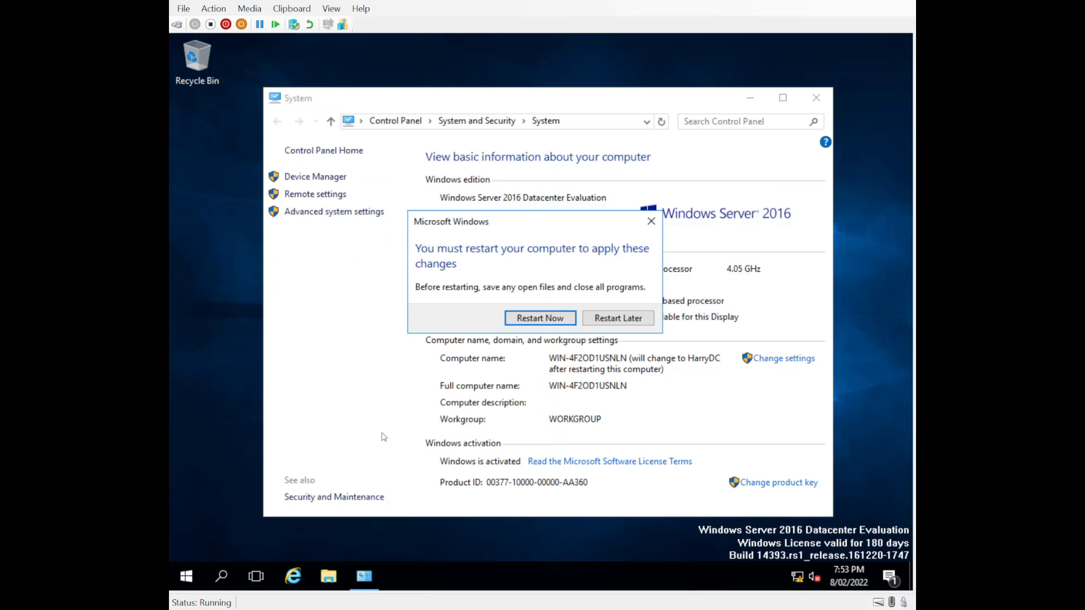
{"action": "left_click", "coordinate": [532, 324]}
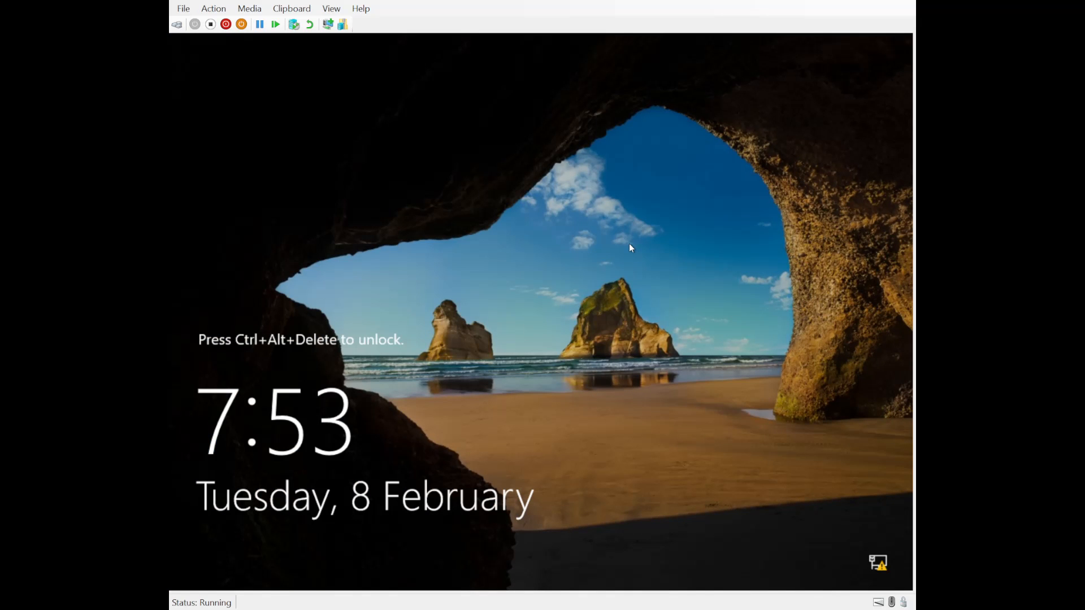
Unlock the restarted server and sign in as Administrator with the account password.
{"action": "left_click", "coordinate": [177, 24]}
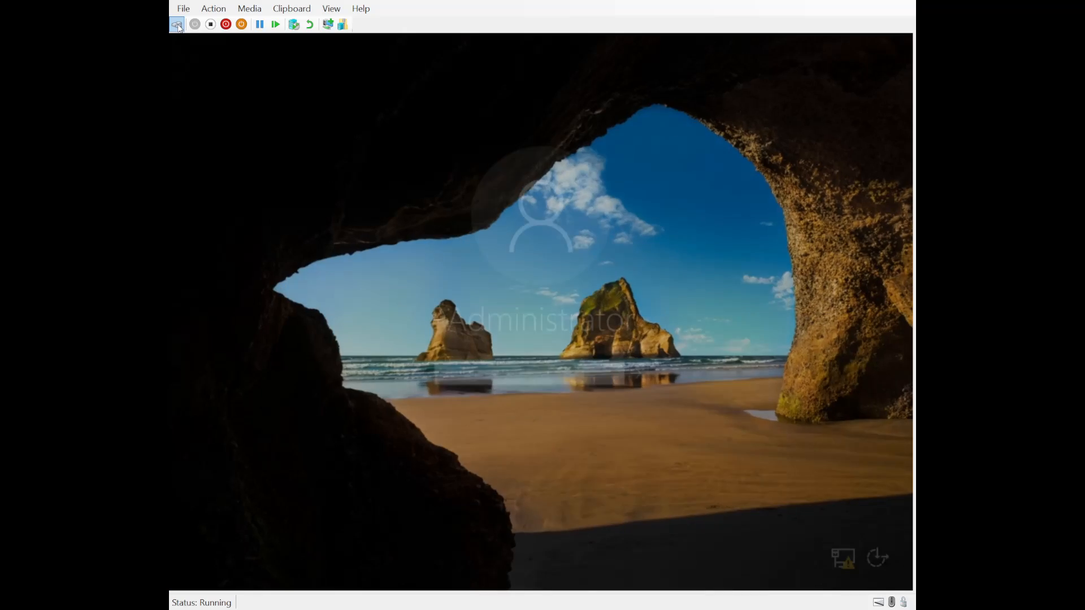
{"action": "left_click", "coordinate": [475, 378]}
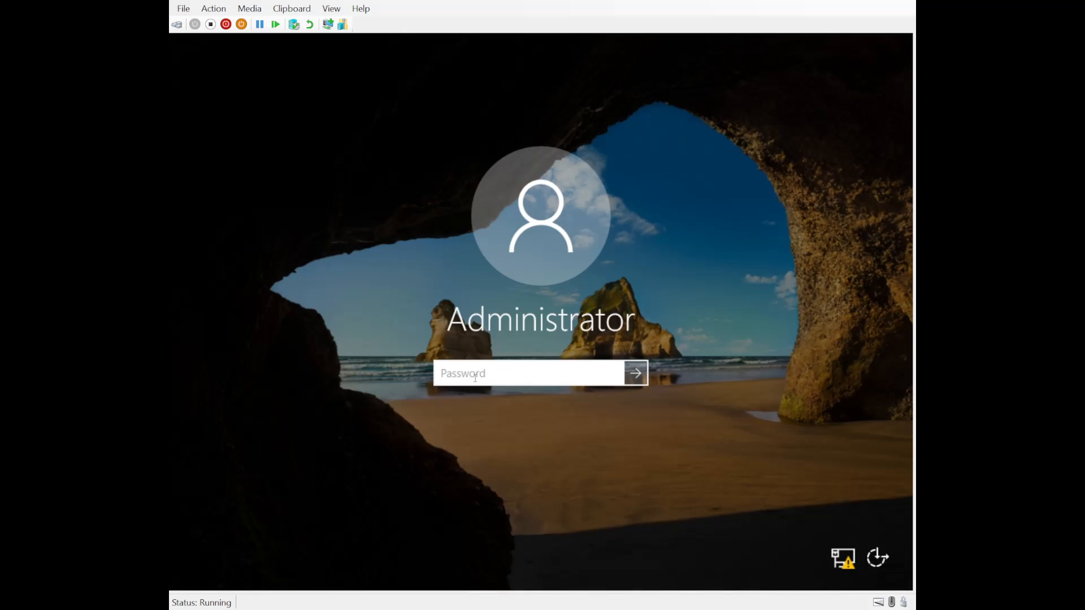
{"action": "type", "text": "••••••"}
{"action": "key", "text": "Return"}
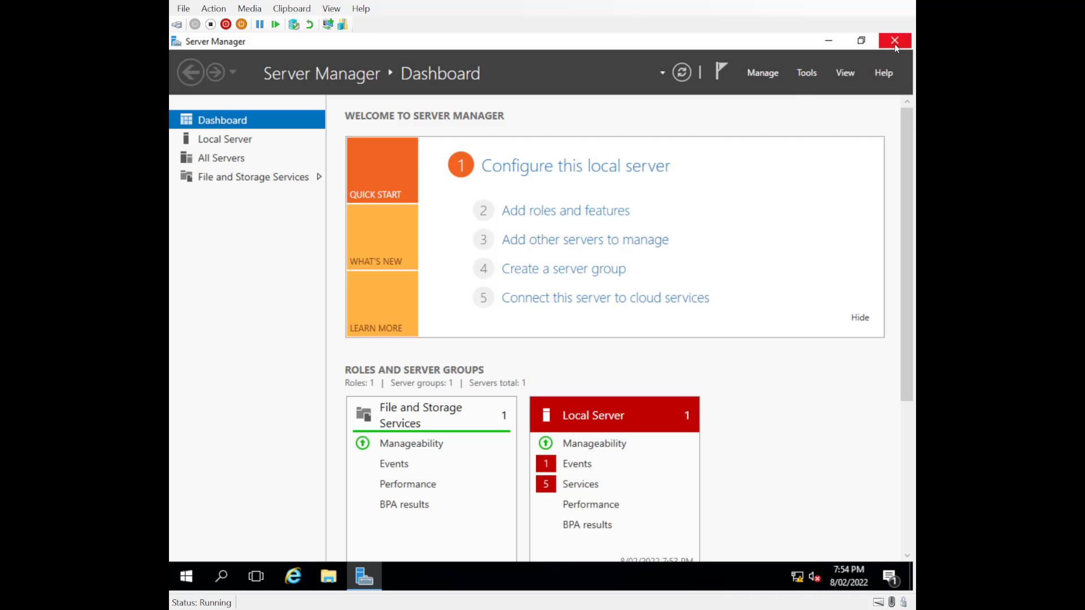
Start adding roles and features with a role-based or feature-based installation, choosing HarryDC from the server pool as destination.
{"action": "left_click", "coordinate": [761, 78]}
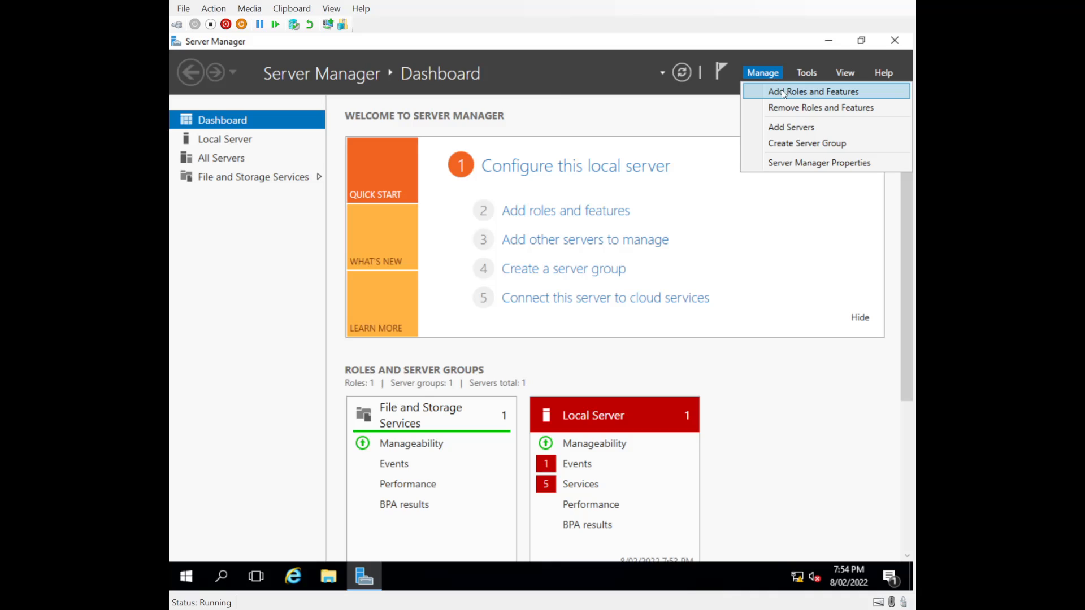
{"action": "left_click", "coordinate": [785, 92]}
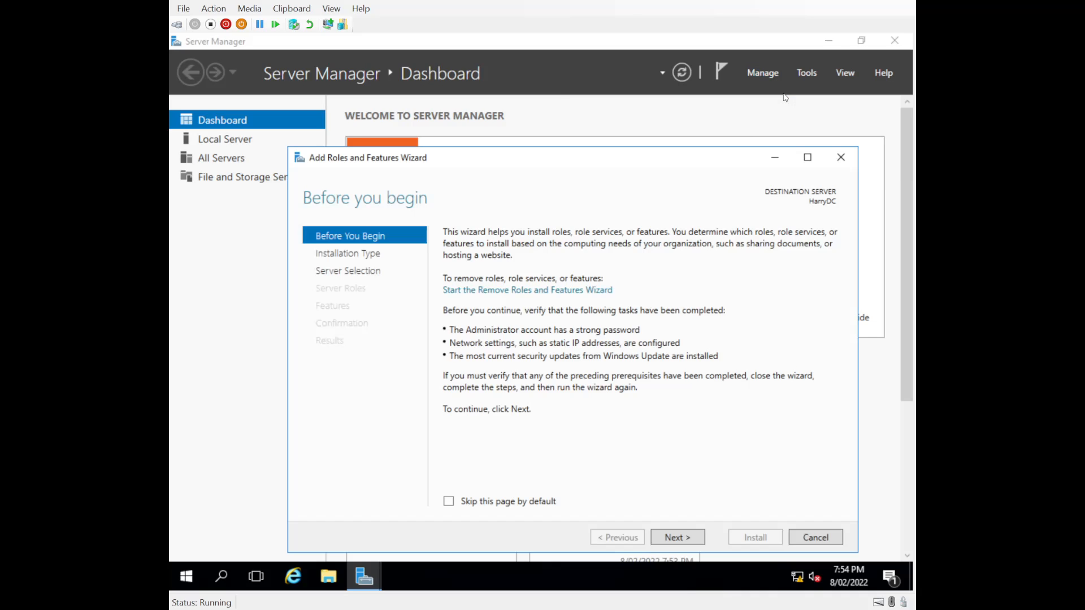
{"action": "left_click", "coordinate": [684, 538]}
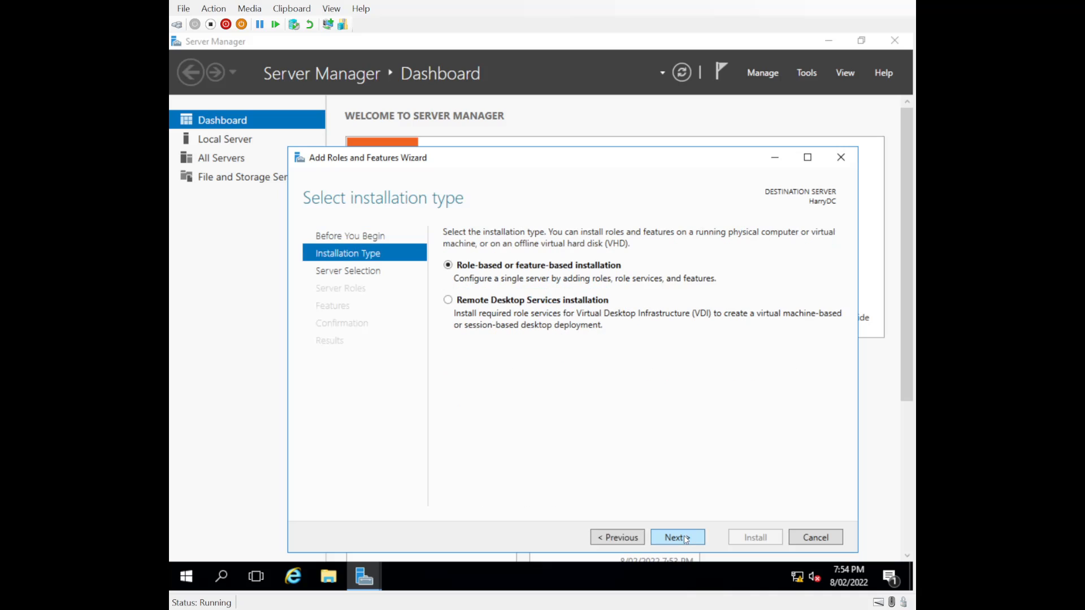
{"action": "left_click", "coordinate": [684, 537]}
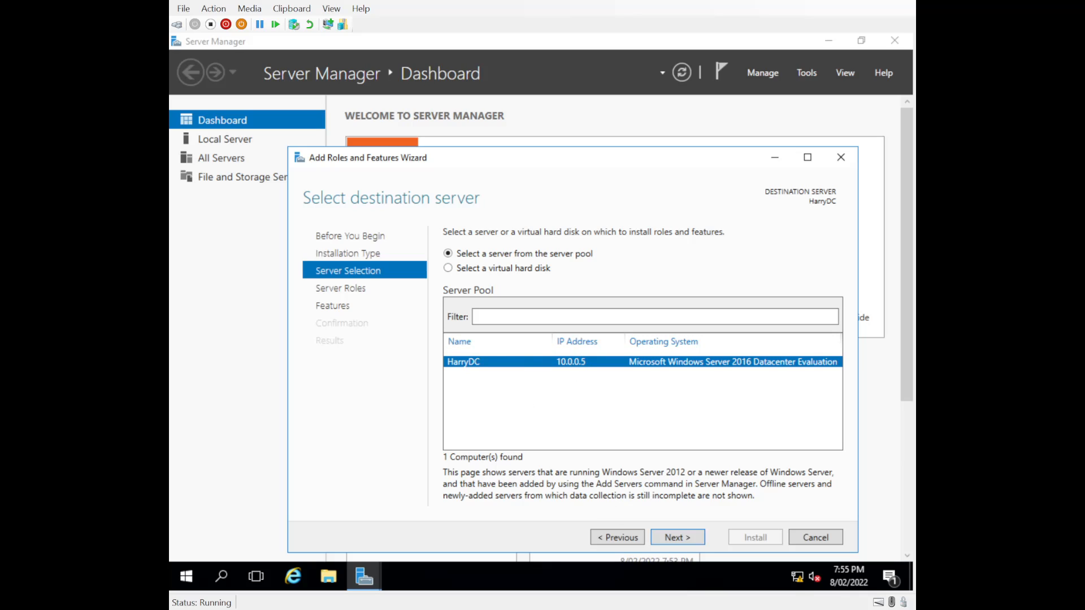
{"action": "left_click", "coordinate": [680, 540]}
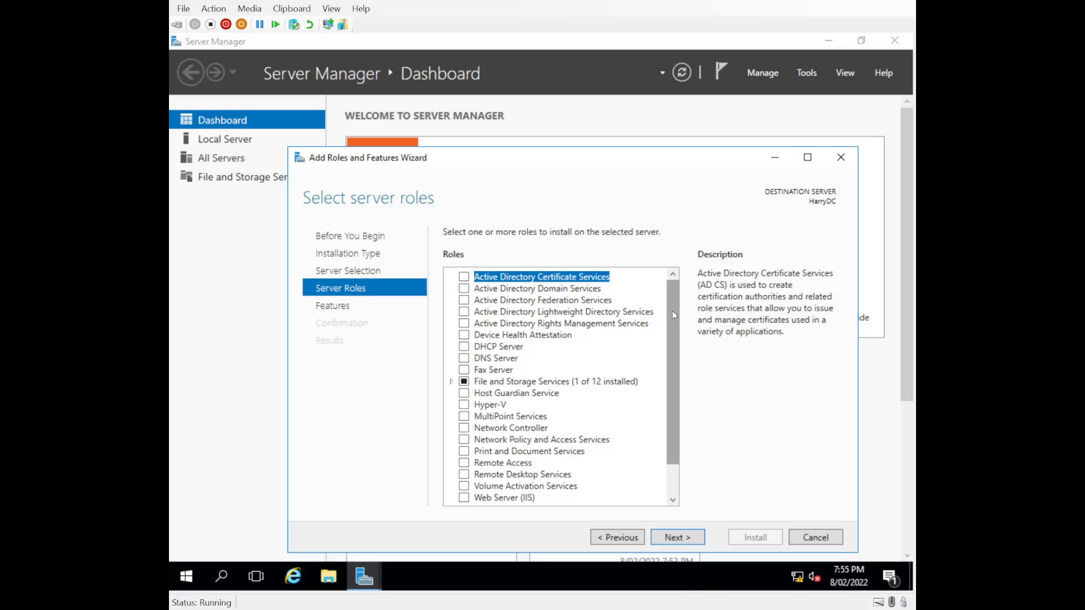
Install the Active Directory Domain Services role with its required features and management tools, closing the wizard once installation finishes.
{"action": "left_click", "coordinate": [464, 289]}
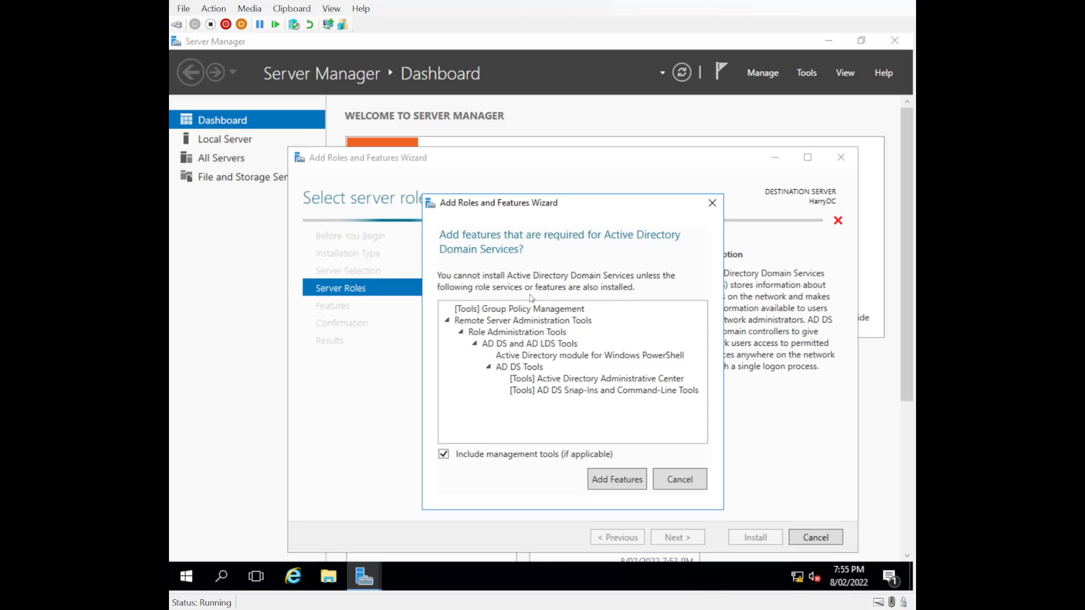
{"action": "left_click", "coordinate": [609, 483]}
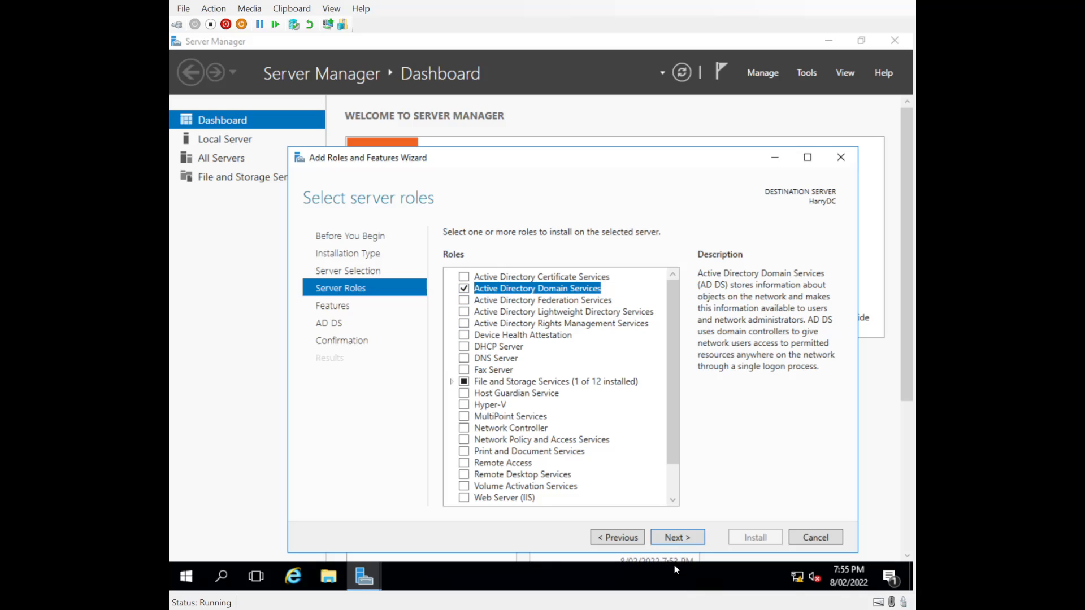
{"action": "left_click", "coordinate": [677, 538]}
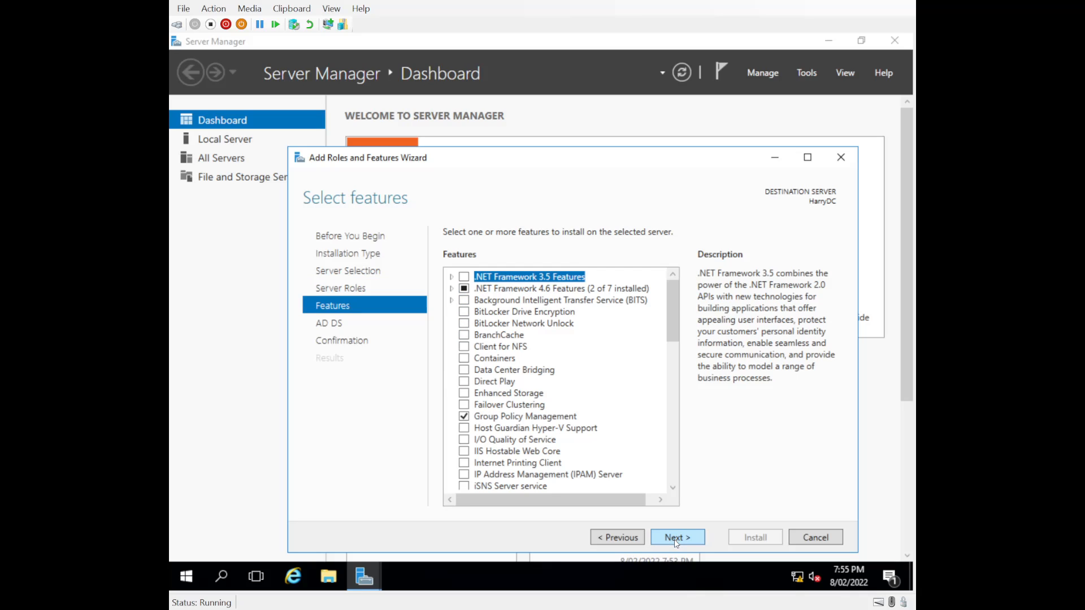
{"action": "left_click", "coordinate": [677, 540]}
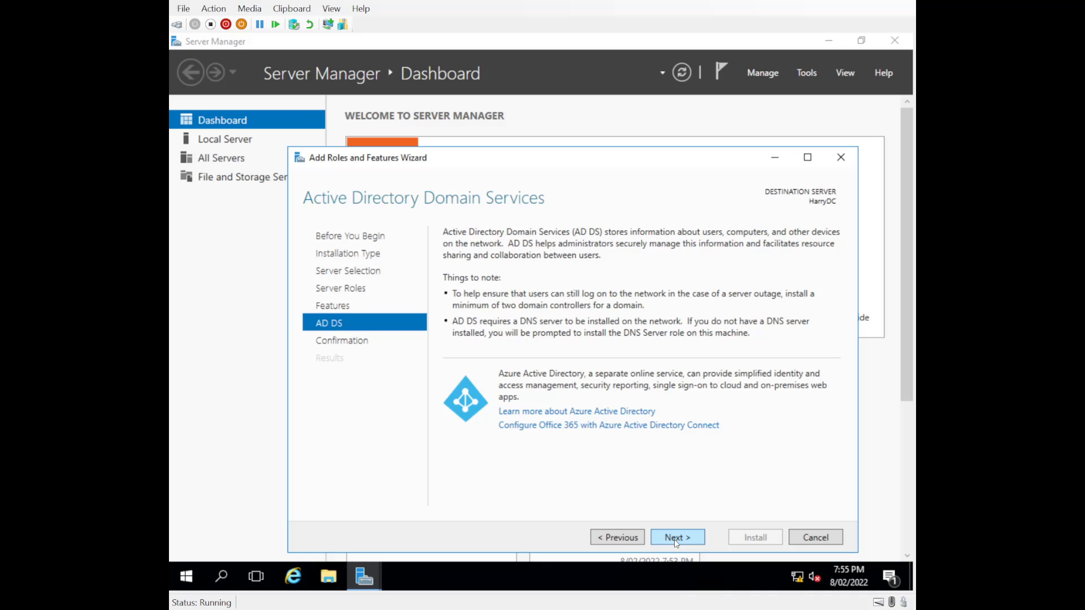
{"action": "left_click", "coordinate": [676, 540]}
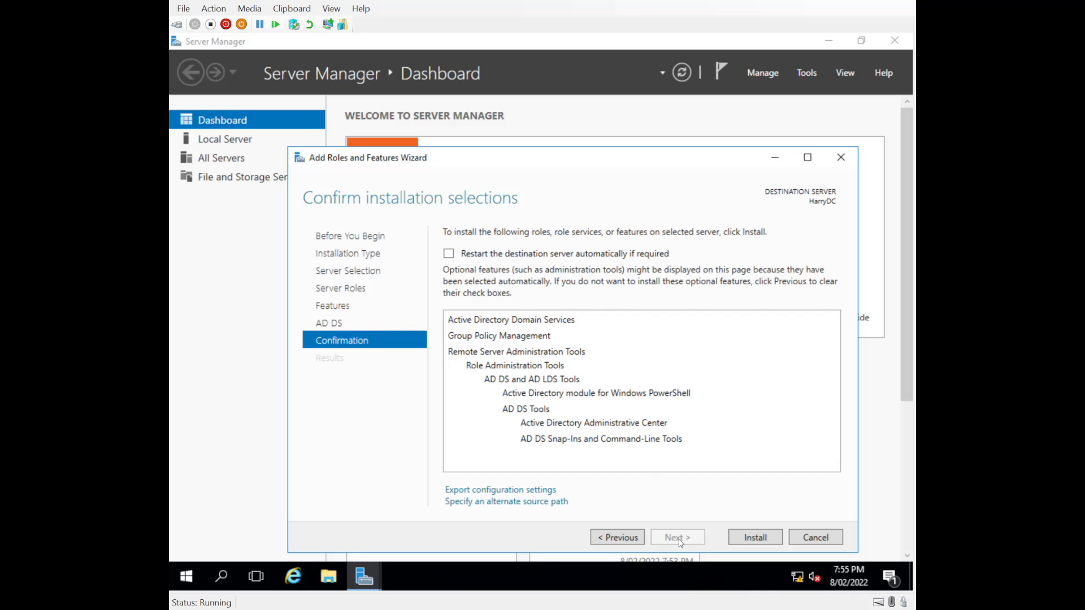
{"action": "left_click", "coordinate": [751, 540]}
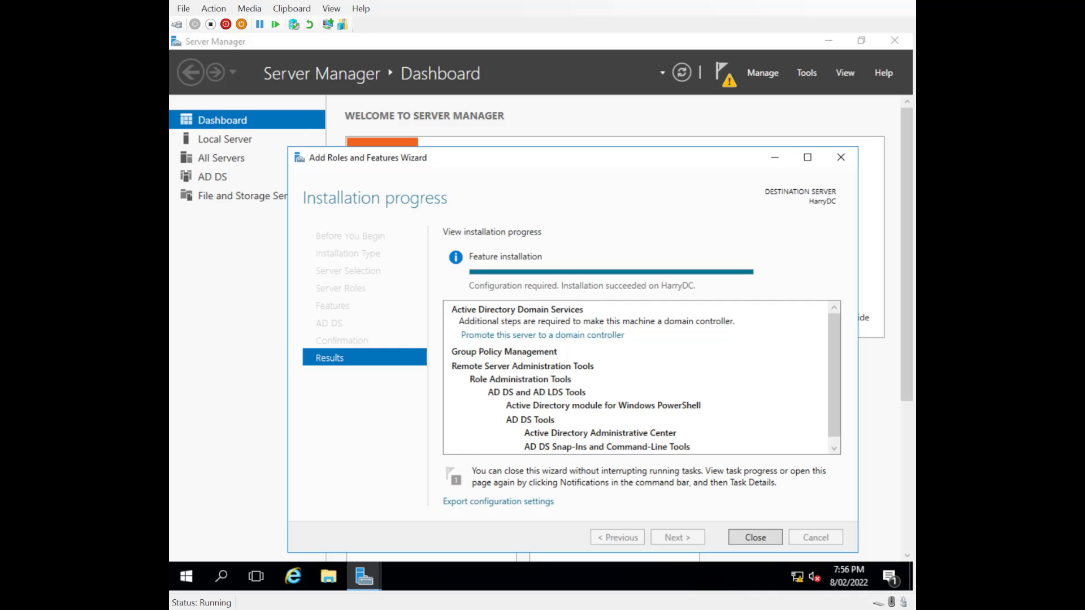
{"action": "left_click", "coordinate": [757, 537]}
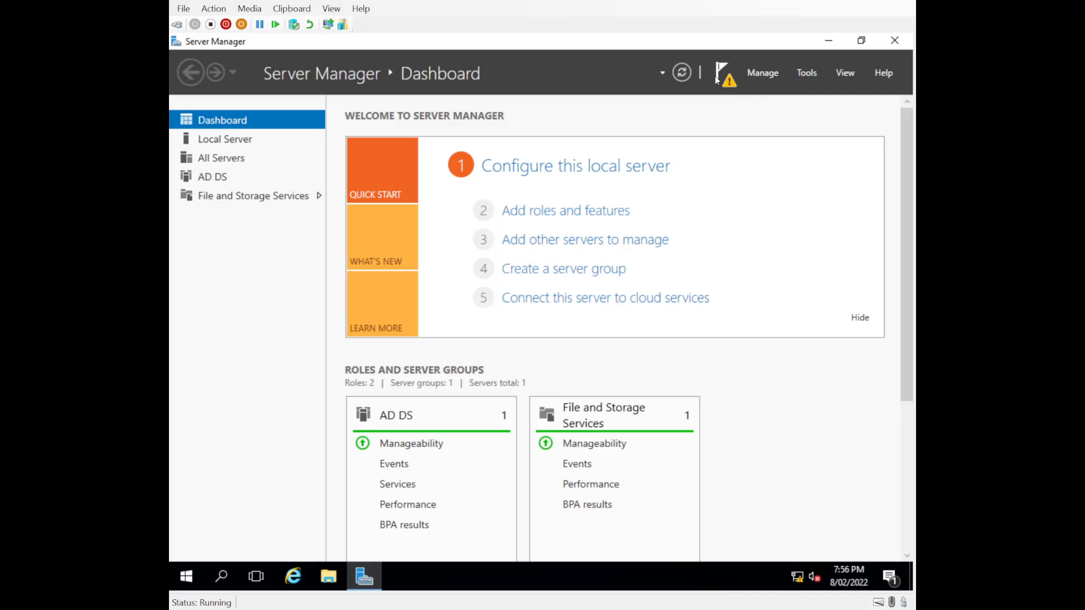
Start promoting this server to a domain controller, adding a new forest with the root domain name harry.com.
{"action": "left_click", "coordinate": [732, 74]}
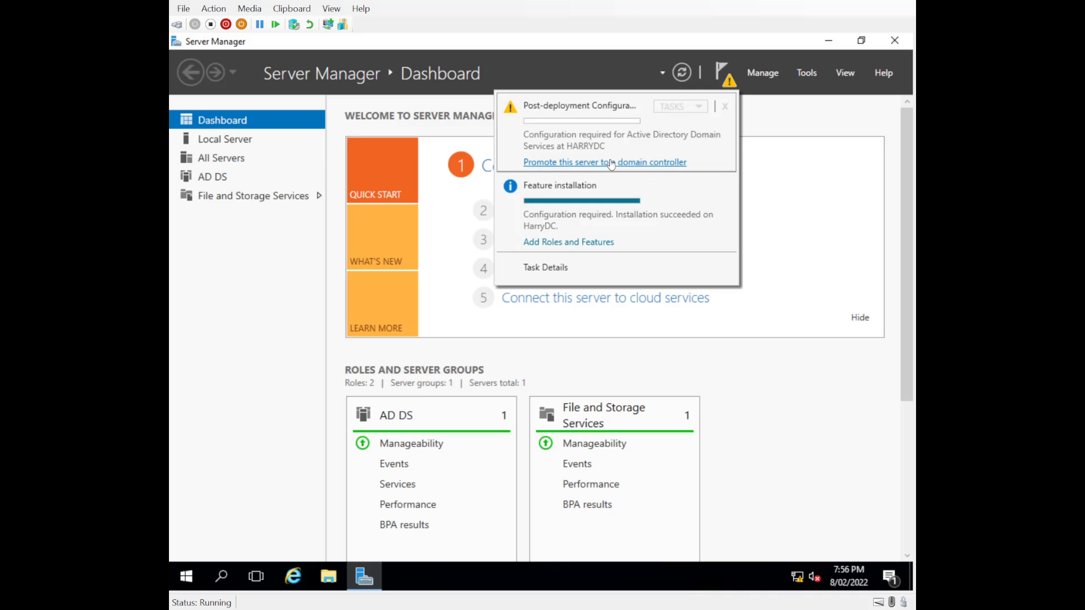
{"action": "left_click", "coordinate": [628, 162]}
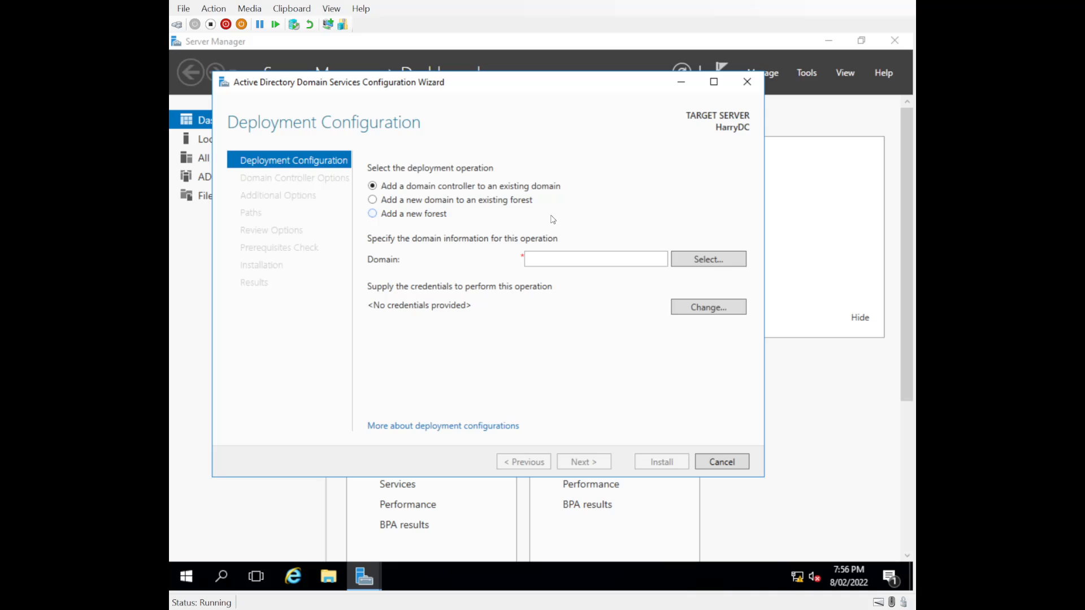
{"action": "left_click", "coordinate": [372, 214]}
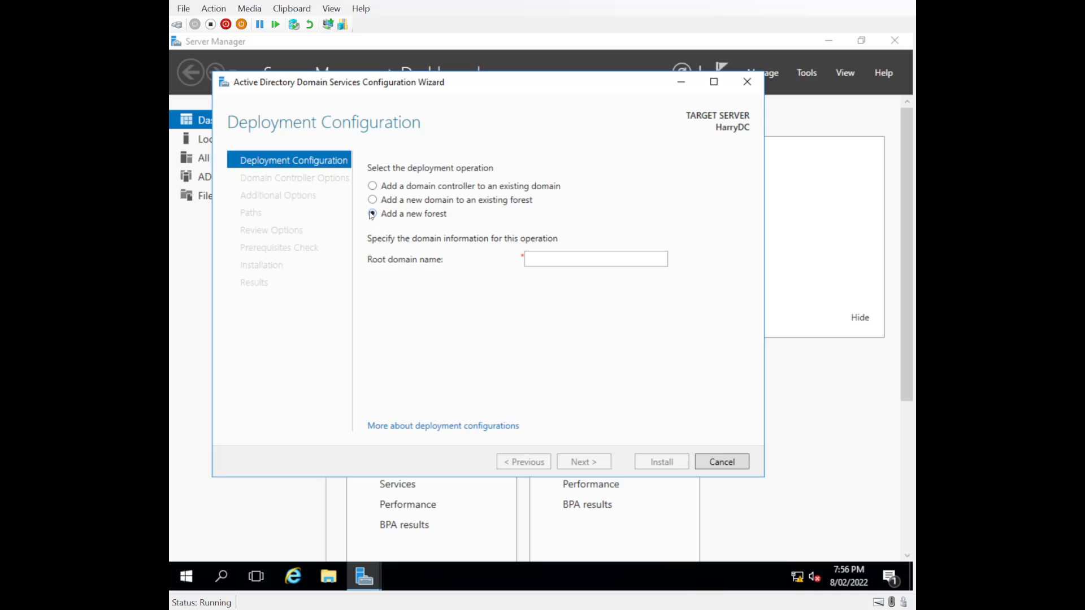
{"action": "left_click", "coordinate": [535, 255]}
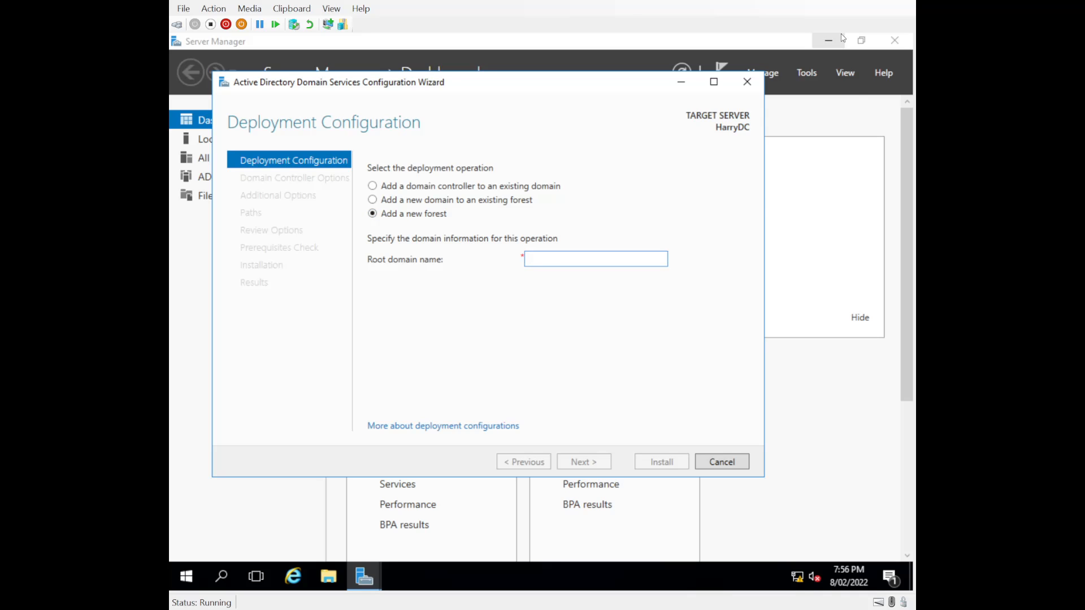
{"action": "type", "text": "harry.c"}
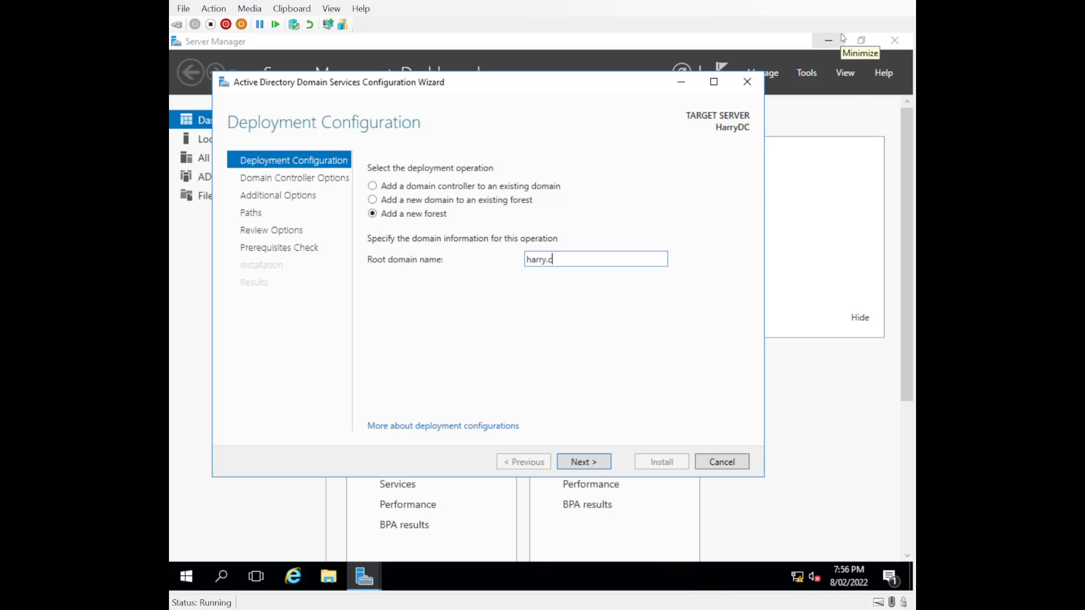
{"action": "type", "text": "om"}
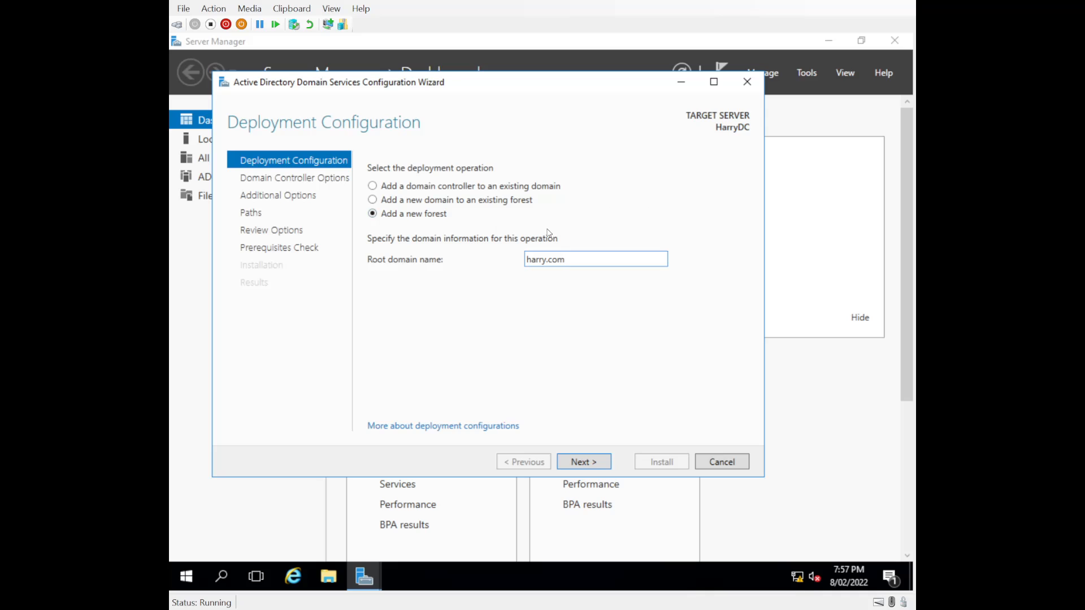
{"action": "left_click", "coordinate": [585, 464]}
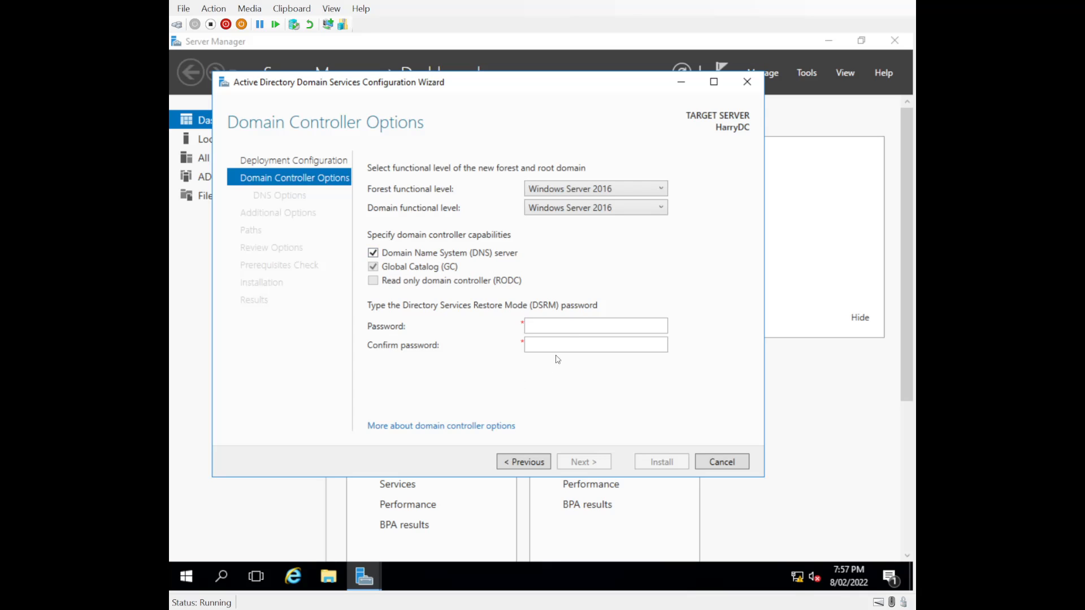
Enter and confirm the Directory Services Restore Mode password, and continue past the DNS options to Additional Options without creating a DNS delegation.
{"action": "left_click", "coordinate": [593, 326]}
{"action": "key", "text": "BackSpace"}
{"action": "key", "text": "BackSpace"}
{"action": "type", "text": "••••••••"}
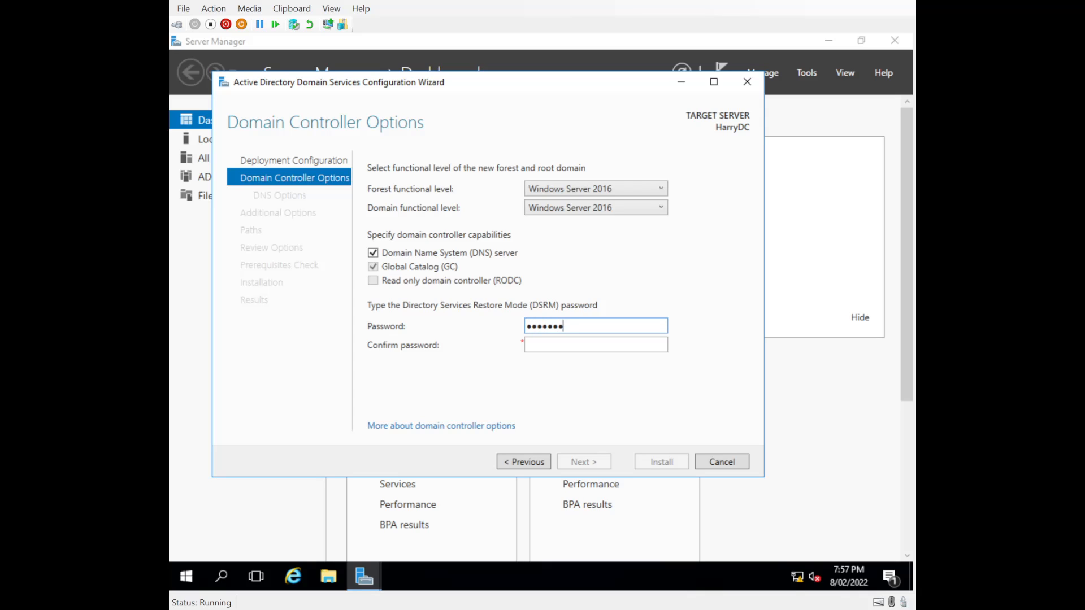
{"action": "key", "text": "Tab"}
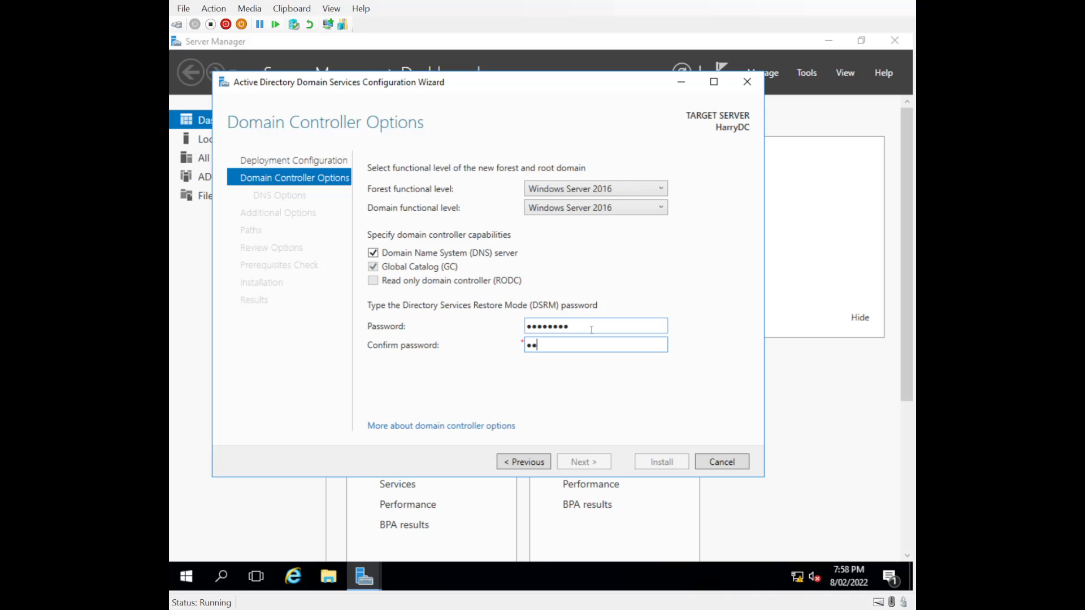
{"action": "type", "text": "••••••••"}
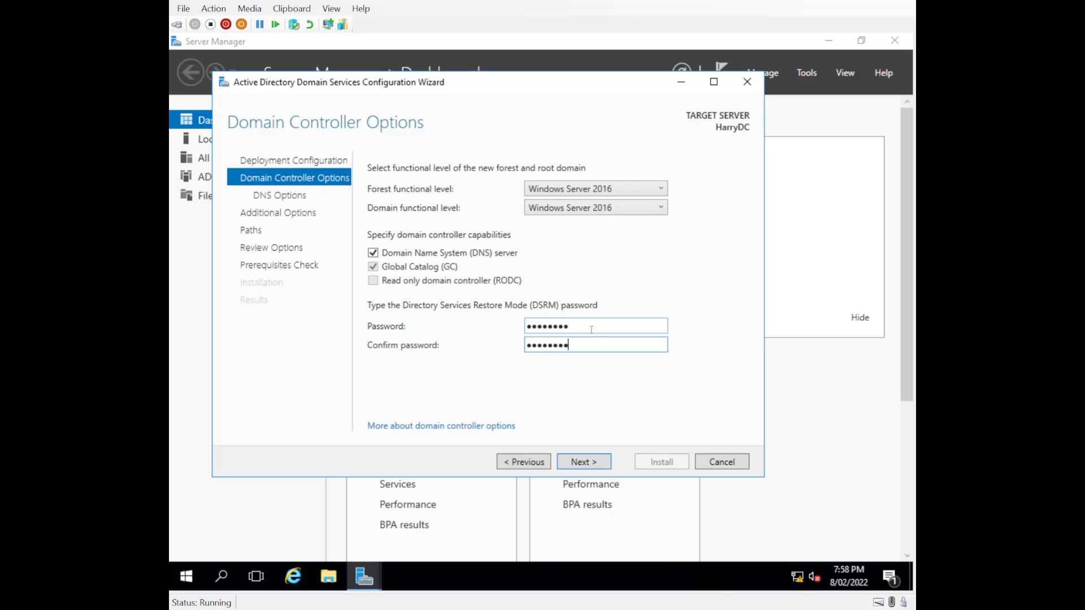
{"action": "left_click", "coordinate": [590, 467]}
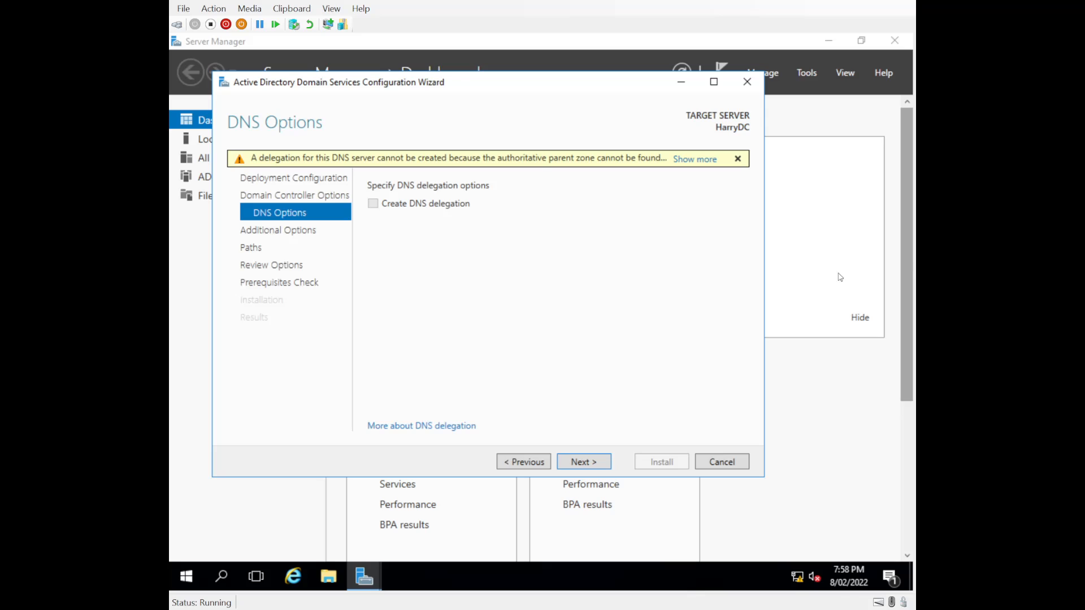
{"action": "left_click", "coordinate": [579, 471]}
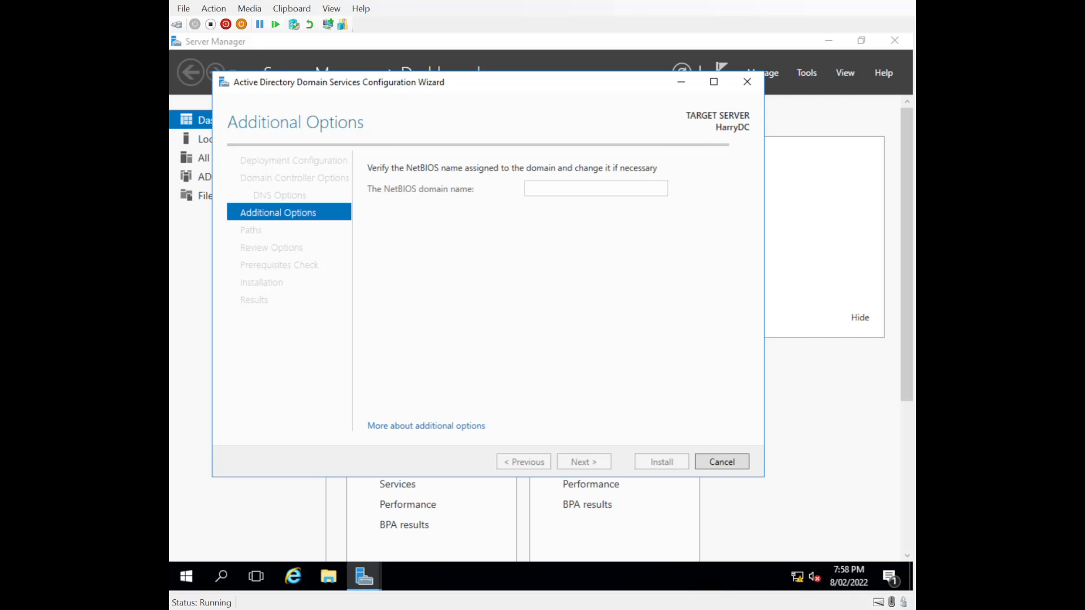
{"action": "left_click_drag", "start_coordinate": [411, 85], "coordinate": [418, 55]}
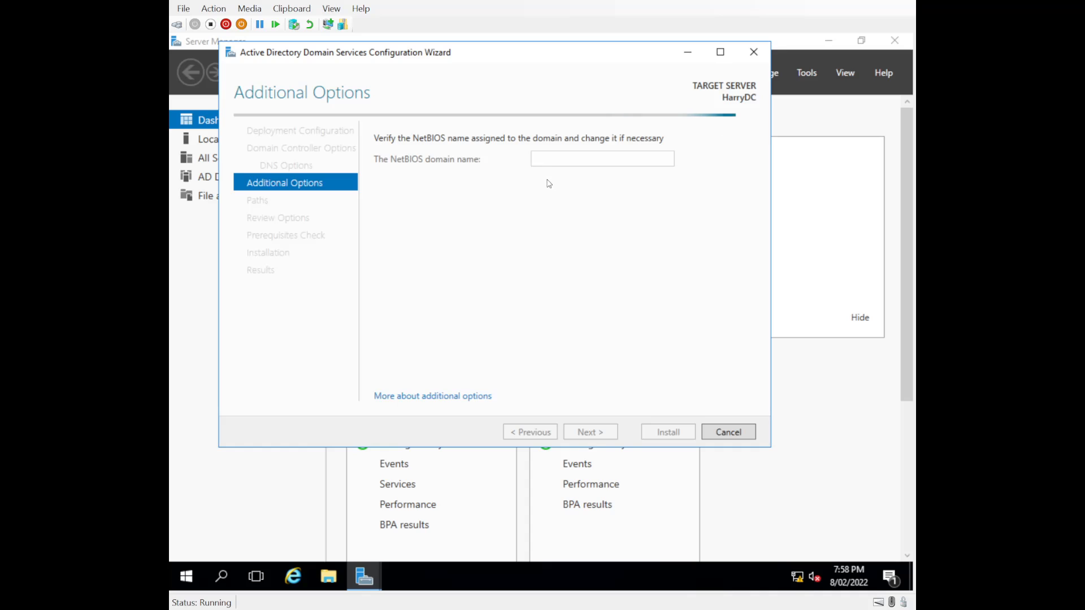
Try to set the NetBIOS domain name to HARRYDC and continue past Additional Options.
{"action": "double_click", "coordinate": [571, 159]}
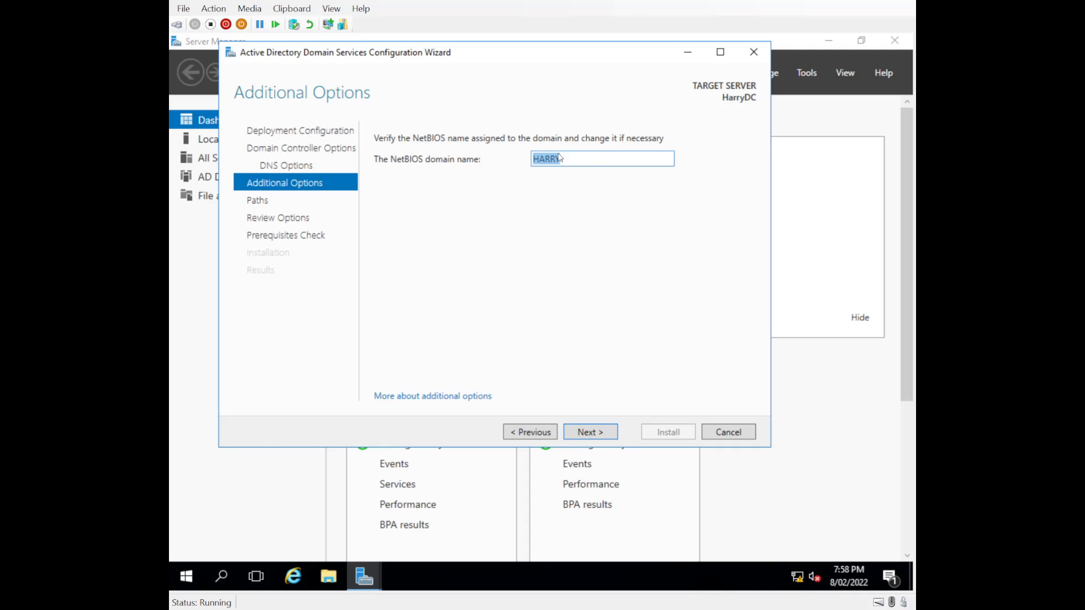
{"action": "left_click", "coordinate": [594, 159]}
{"action": "type", "text": "DC"}
{"action": "left_click", "coordinate": [591, 432]}
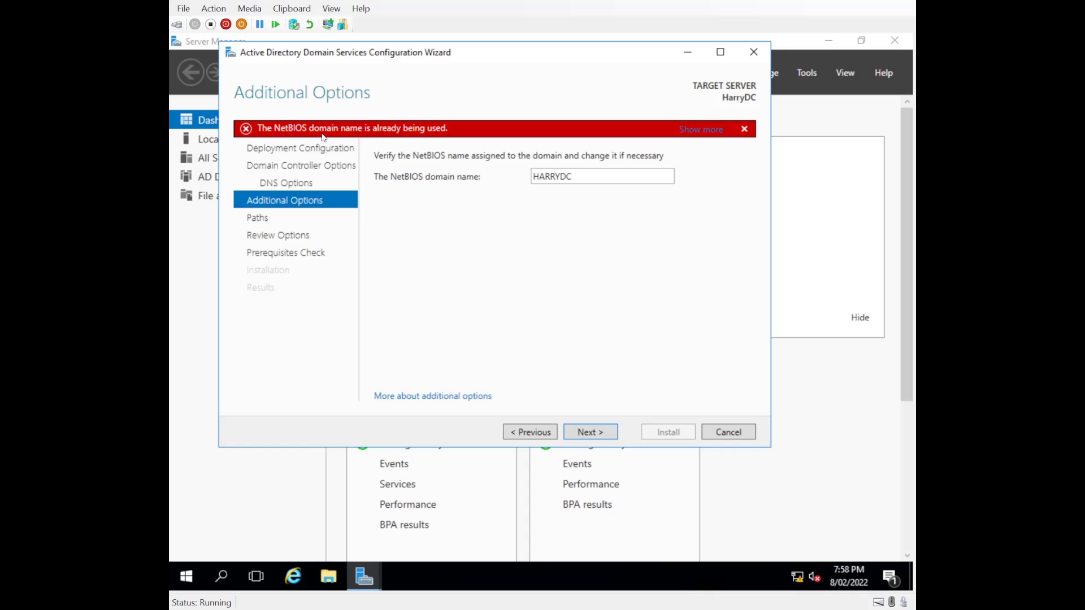
Set the NetBIOS domain name to HARRY and continue to Review Options, keeping the default database, log files and SYSVOL folders.
{"action": "double_click", "coordinate": [586, 180]}
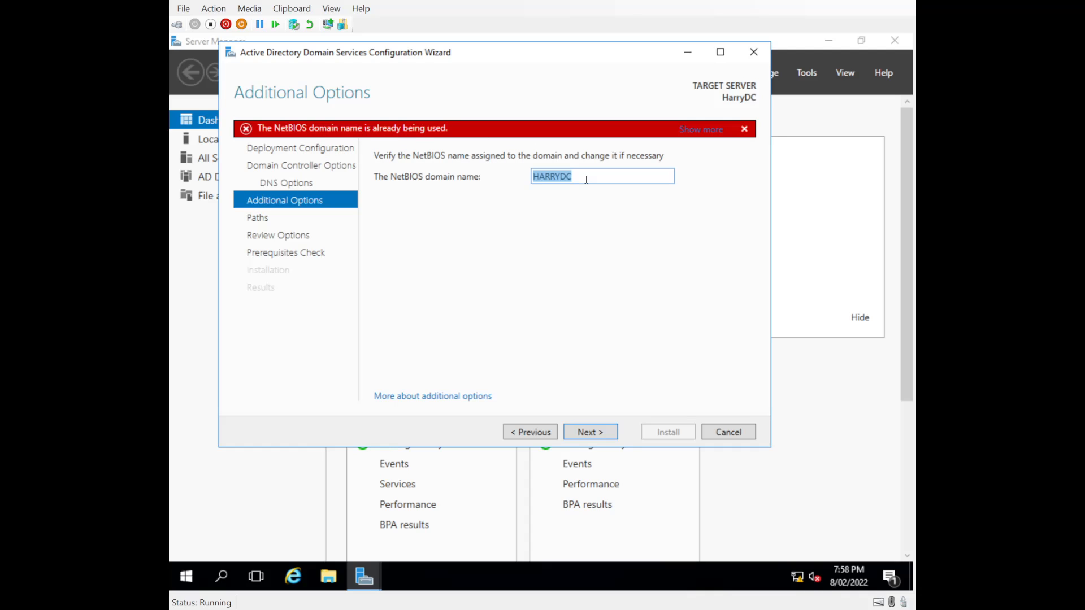
{"action": "left_click", "coordinate": [586, 175]}
{"action": "left_click", "coordinate": [588, 432]}
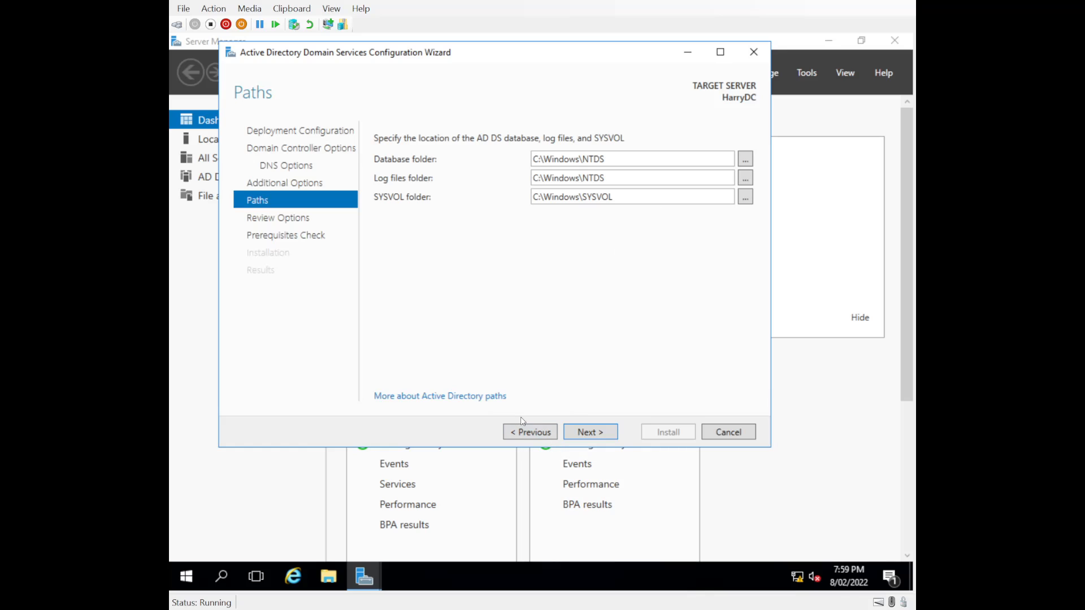
{"action": "left_click", "coordinate": [588, 437]}
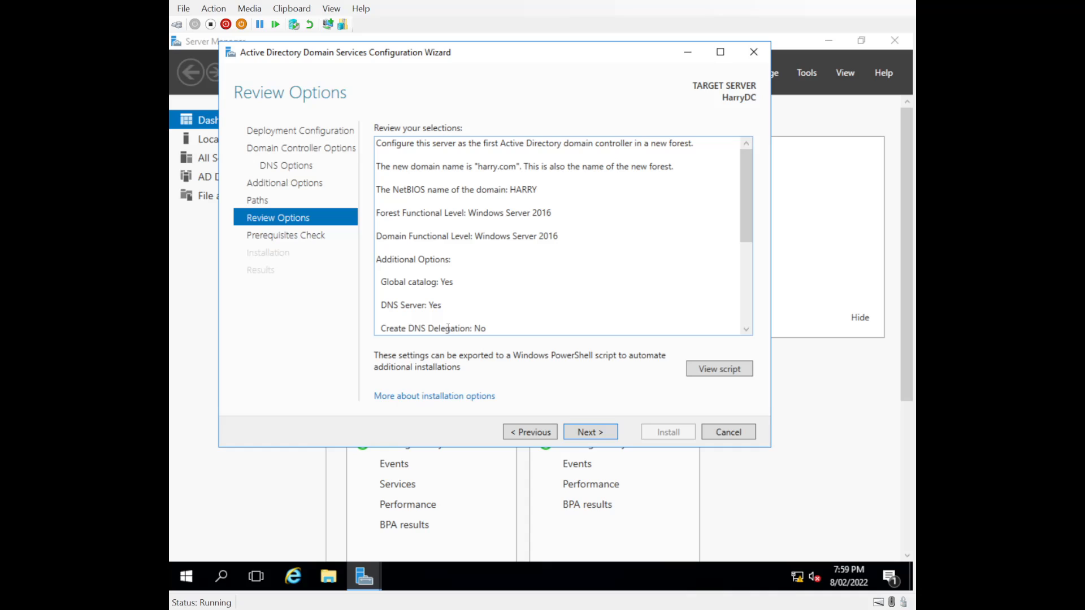
View the PowerShell script generated for the AD DS deployment and copy its entire text.
{"action": "left_click", "coordinate": [712, 370]}
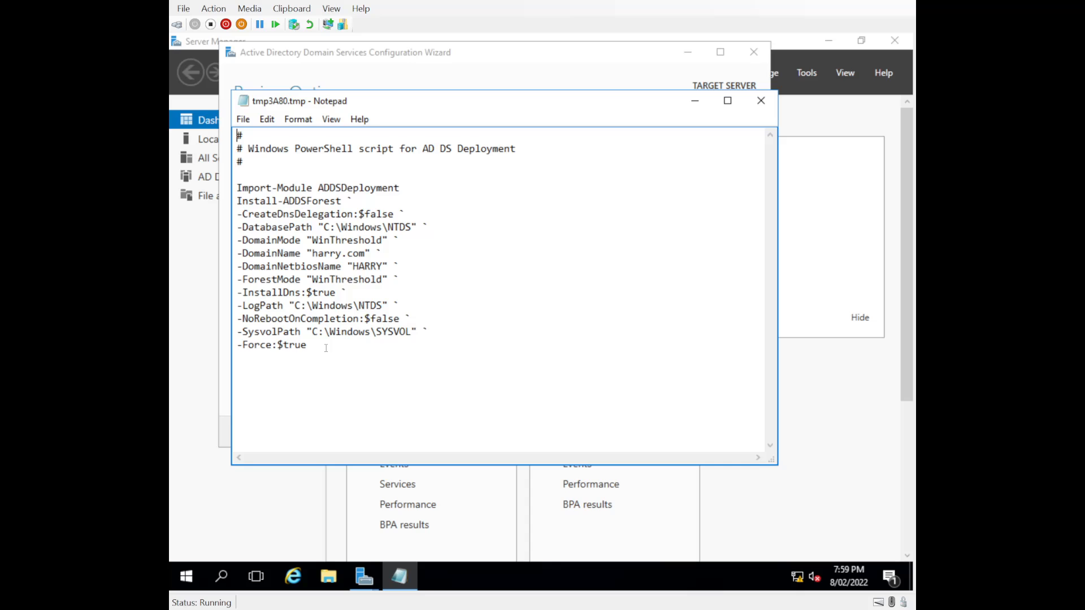
{"action": "left_click_drag", "start_coordinate": [326, 347], "coordinate": [196, 121]}
{"action": "right_click", "coordinate": [273, 193]}
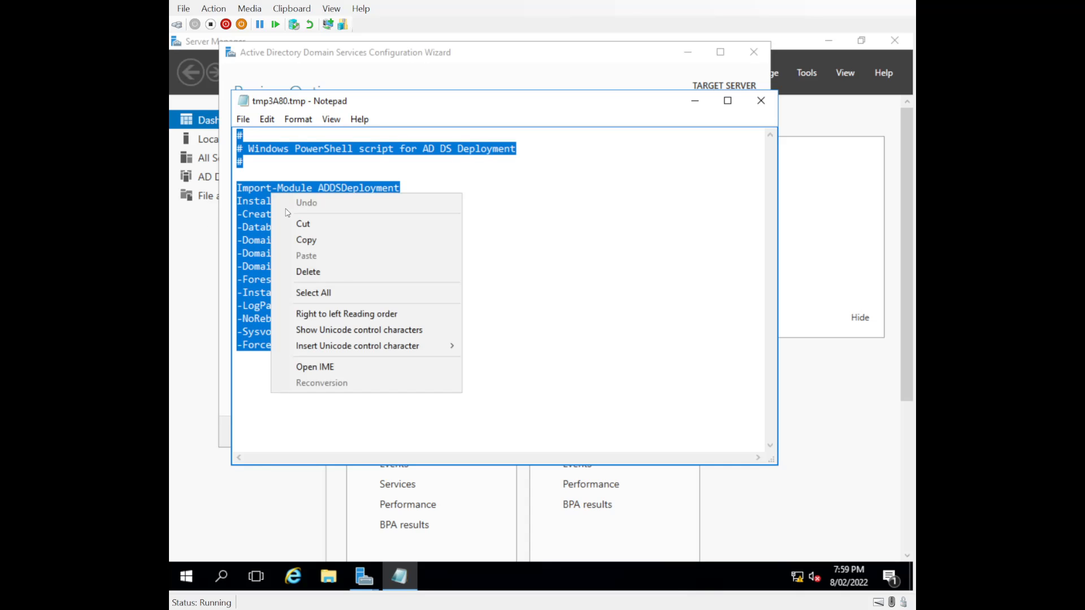
{"action": "left_click", "coordinate": [300, 239]}
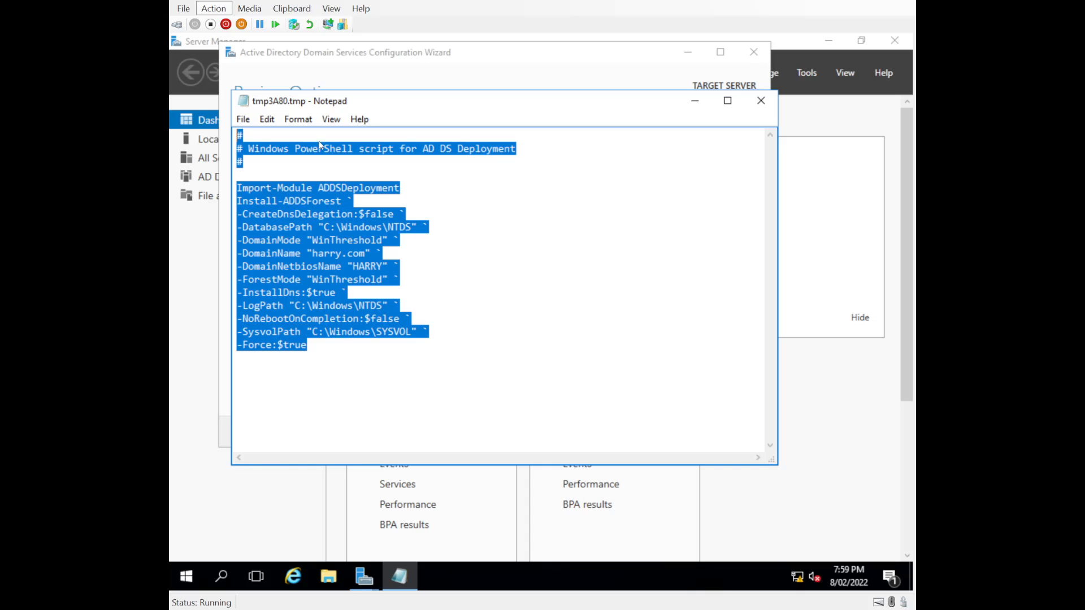
Examine the deployment script's commands and parameters, from the header comments through the -Force line, and close the script.
{"action": "left_click", "coordinate": [406, 369]}
{"action": "left_click", "coordinate": [376, 362]}
{"action": "left_click", "coordinate": [405, 188]}
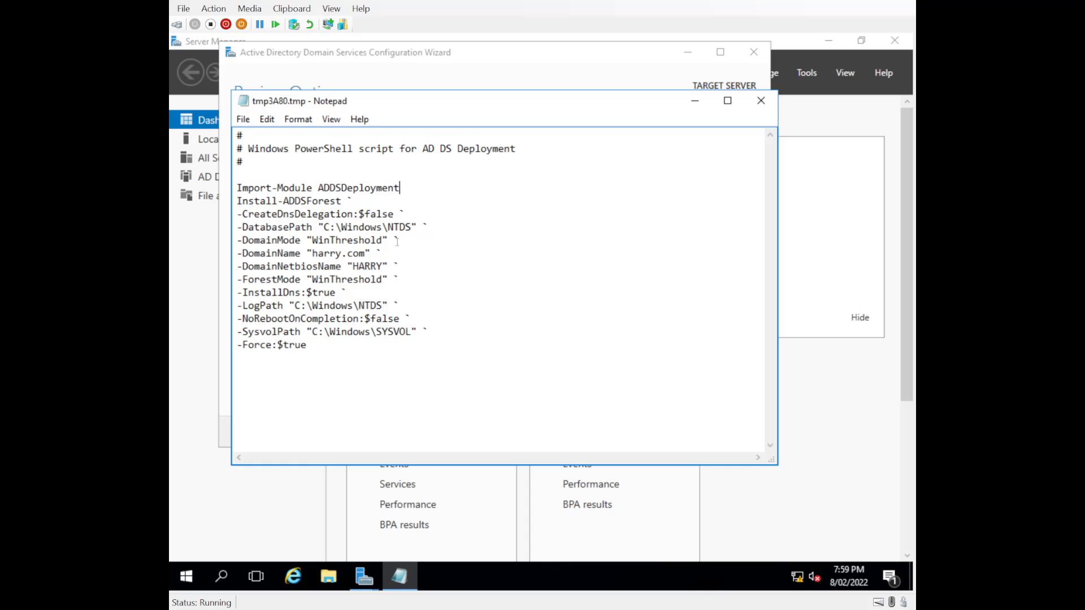
{"action": "left_click_drag", "start_coordinate": [312, 345], "coordinate": [237, 148]}
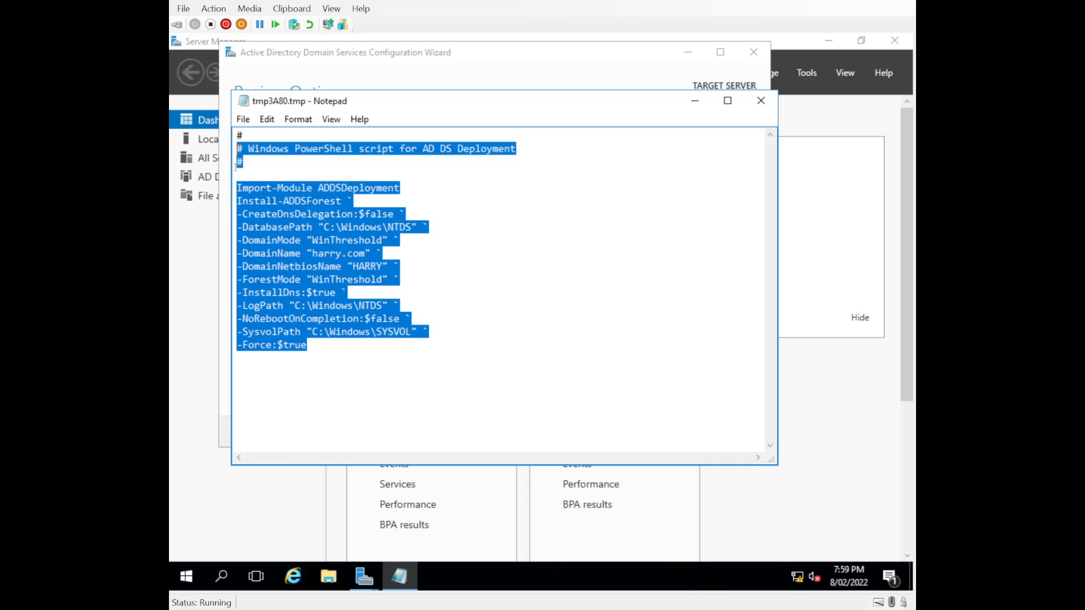
{"action": "left_click", "coordinate": [416, 405]}
{"action": "left_click_drag", "start_coordinate": [311, 345], "coordinate": [402, 235]}
{"action": "left_click", "coordinate": [429, 356]}
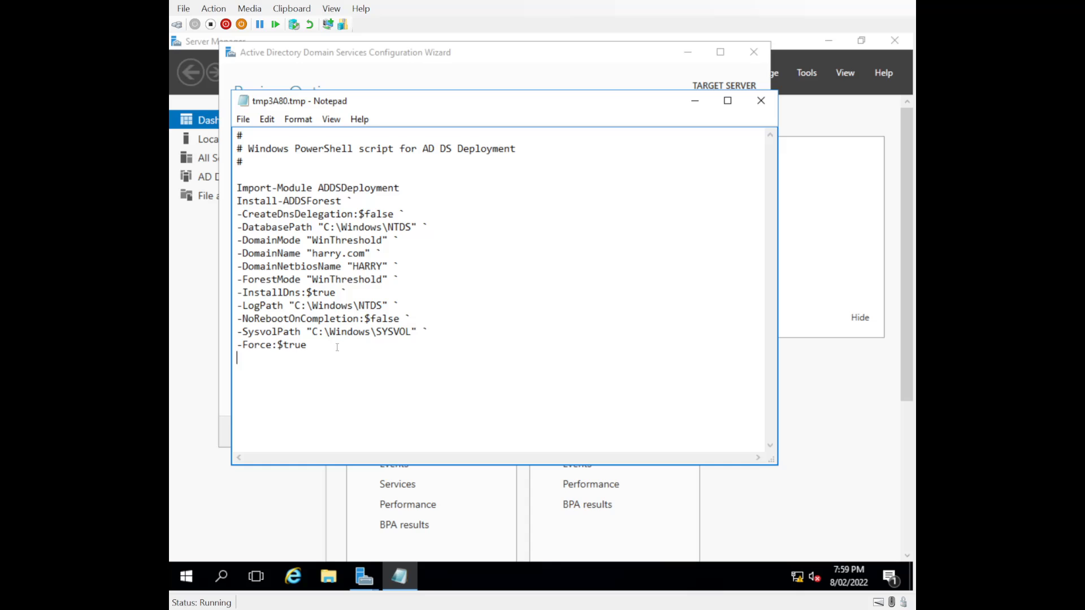
{"action": "left_click_drag", "start_coordinate": [337, 348], "coordinate": [194, 122]}
{"action": "left_click", "coordinate": [331, 331]}
{"action": "left_click", "coordinate": [761, 103]}
Run the prerequisites check, review its results, and install Active Directory Domain Services to promote the server.
{"action": "left_click", "coordinate": [591, 435]}
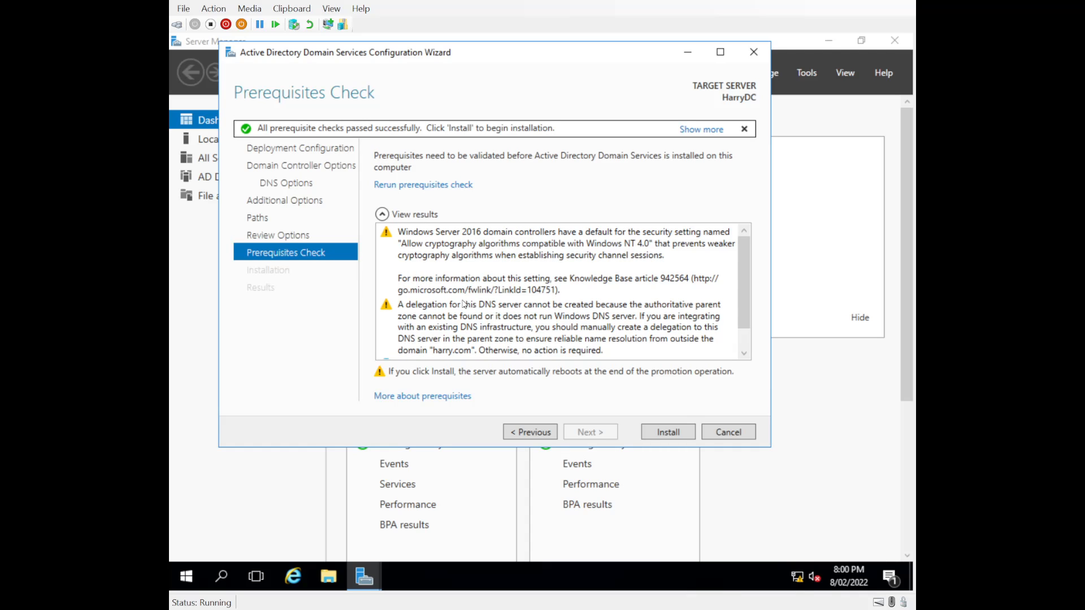
{"action": "scroll", "coordinate": [464, 297], "scroll_direction": "down", "scroll_amount": 1}
{"action": "scroll", "coordinate": [483, 306], "scroll_direction": "up", "scroll_amount": 1}
{"action": "left_click", "coordinate": [678, 437]}
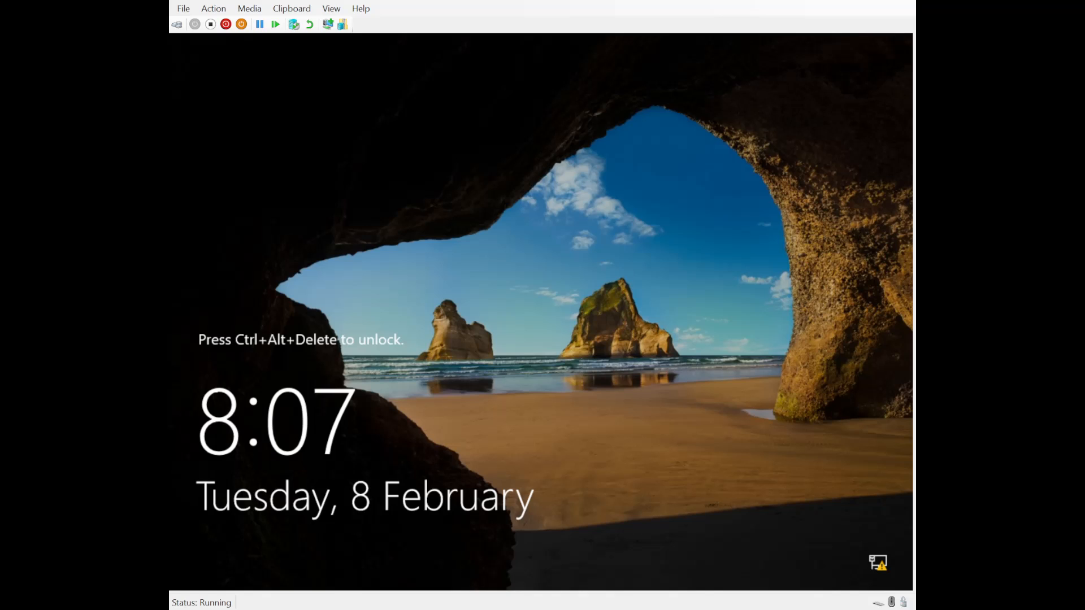
Unlock the restarted server and sign in as HARRY\Administrator with the account password.
{"action": "left_click", "coordinate": [177, 28]}
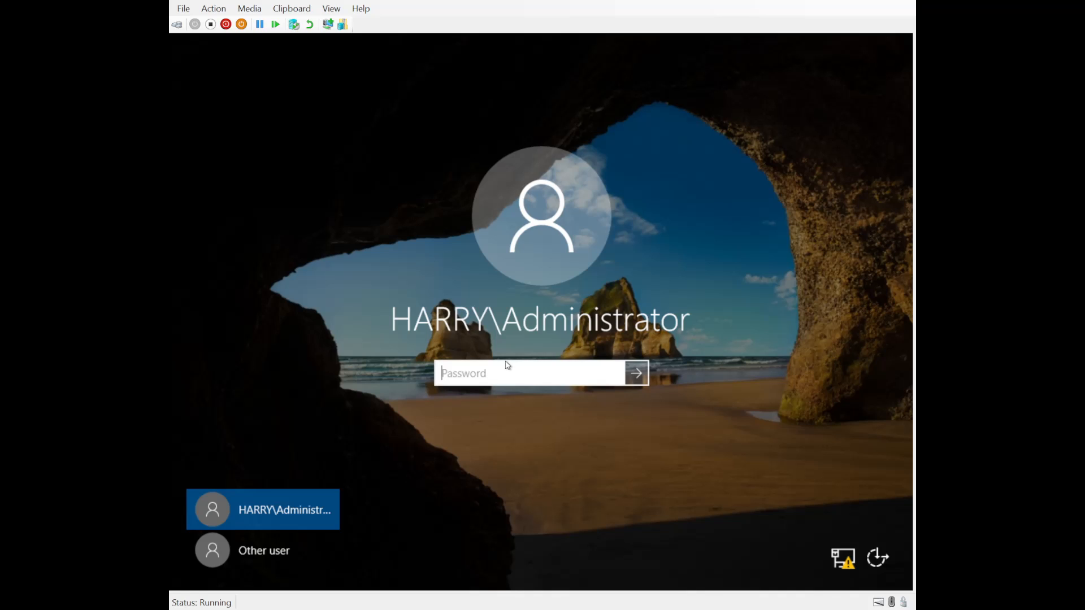
{"action": "type", "text": "P@ssw0rd"}
{"action": "key", "text": "Return"}
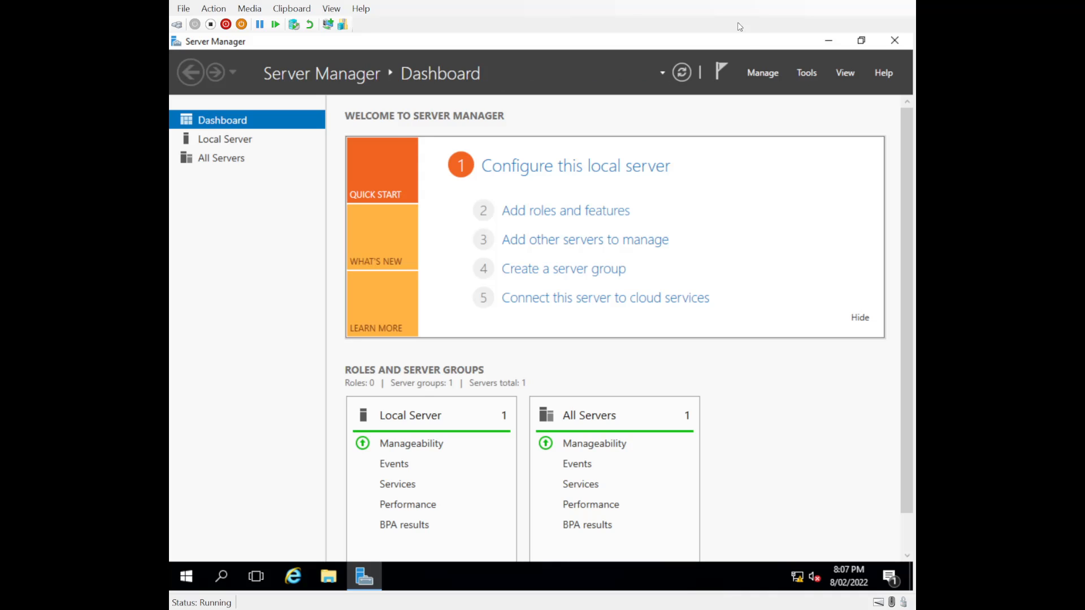
Check the server notifications for pending tasks and bring up the list of available administration tools.
{"action": "left_click", "coordinate": [721, 77]}
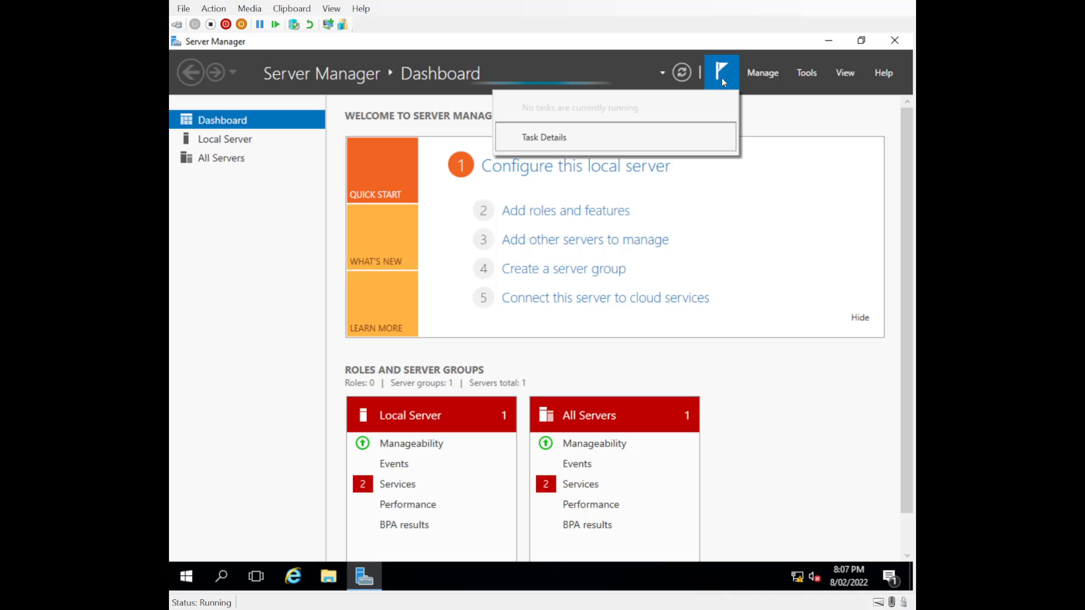
{"action": "left_click", "coordinate": [900, 162]}
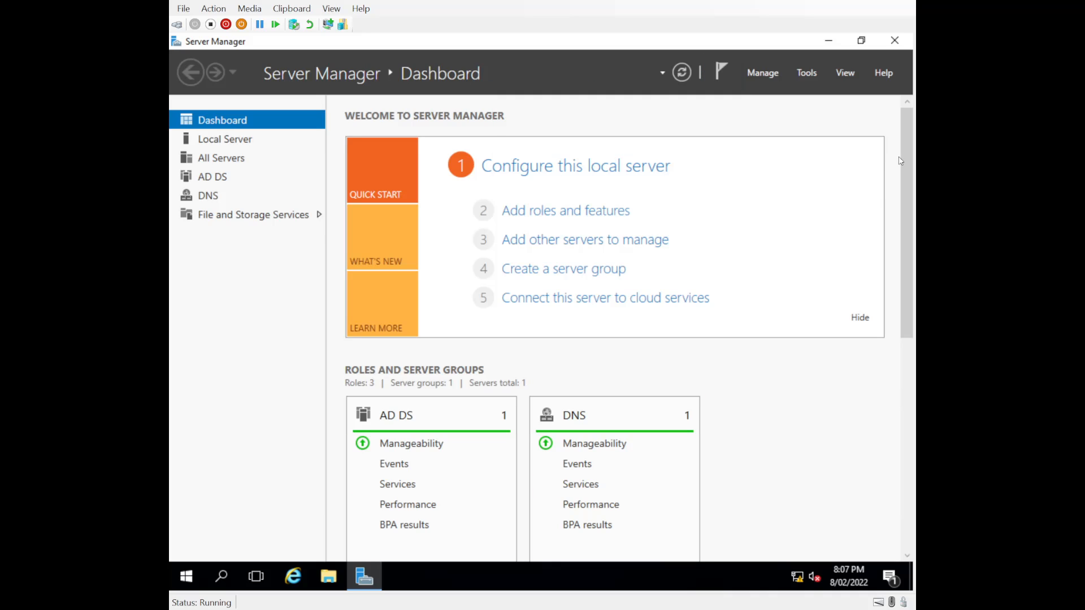
{"action": "left_click", "coordinate": [803, 76]}
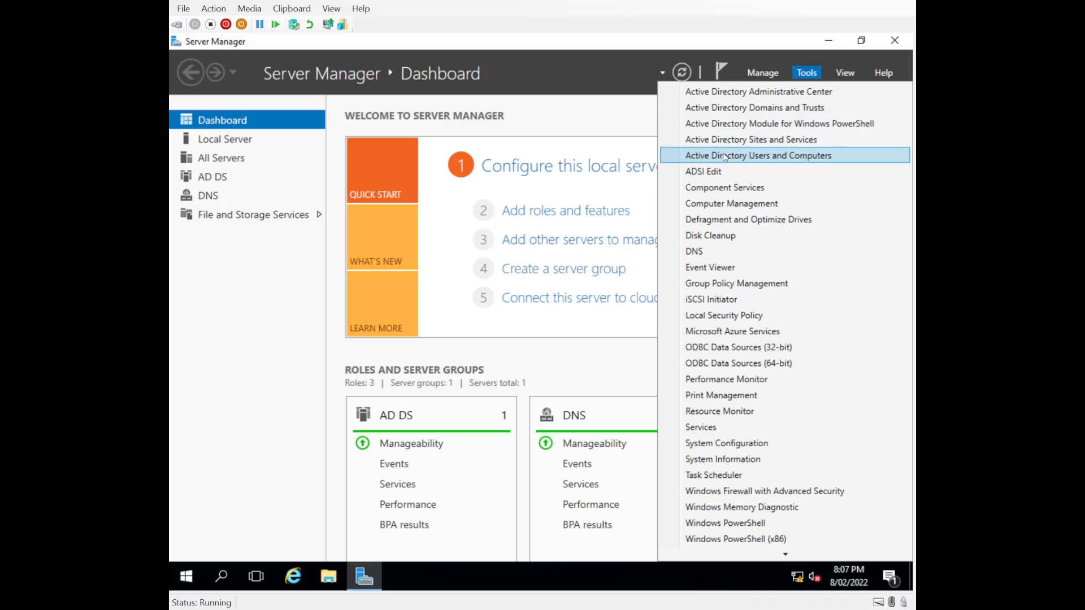